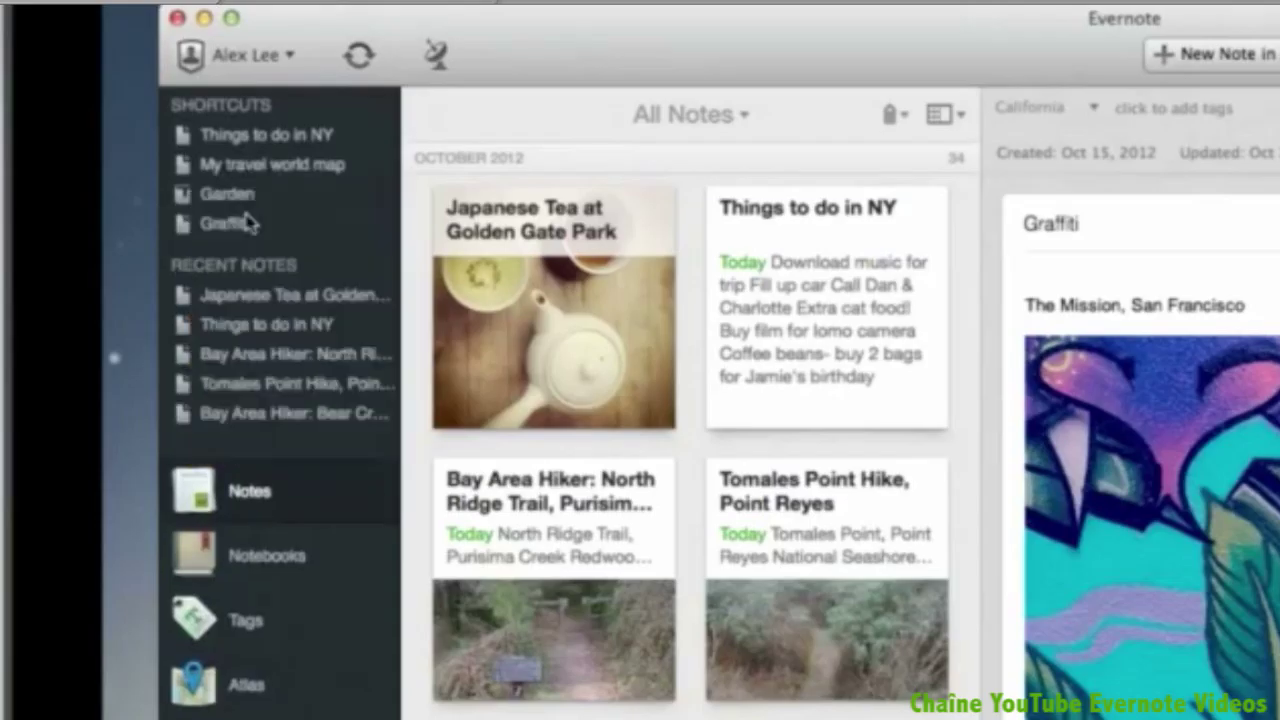
# Show the notebooks, add the Burger Recipes notebook to the shortcuts and open it from there.
pyautogui.click(268, 560)
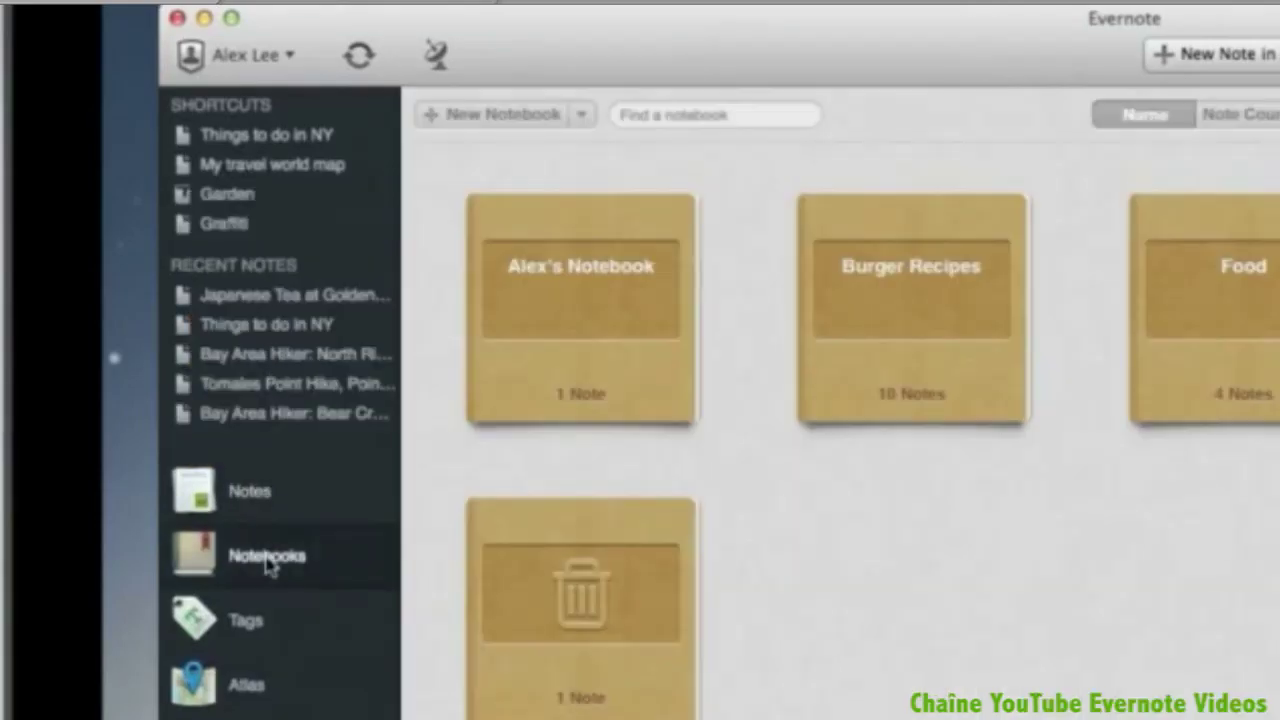
pyautogui.moveTo(882, 318); pyautogui.dragTo(362, 253)
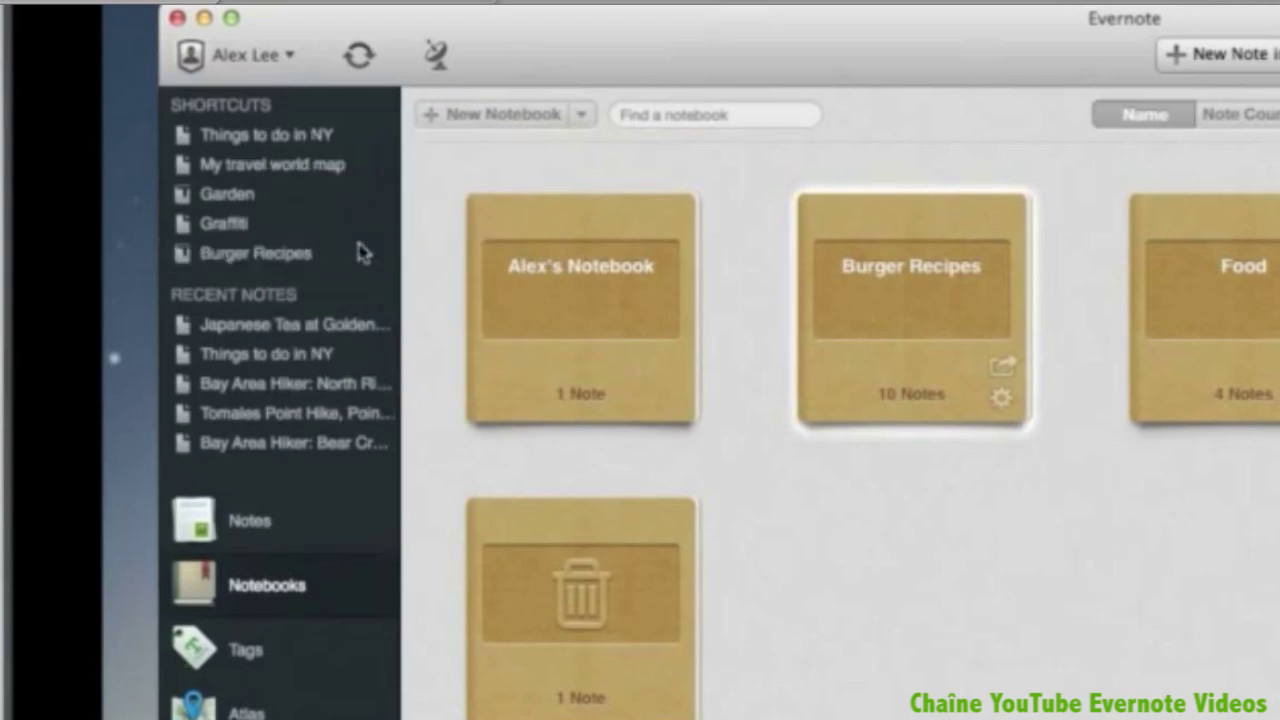
pyautogui.click(282, 258)
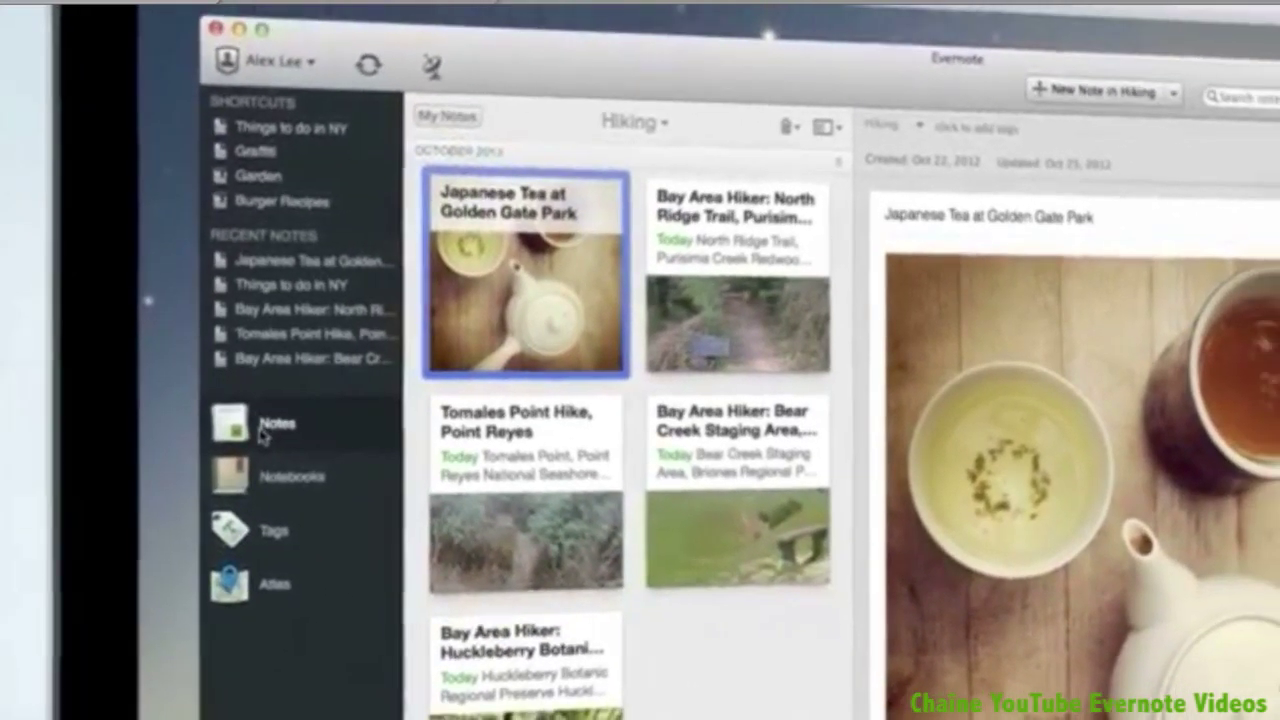
# Browse the full list of notes on the desktop, opening a note and the activity view.
pyautogui.click(335, 443)
pyautogui.scroll(-10, 510, 520)
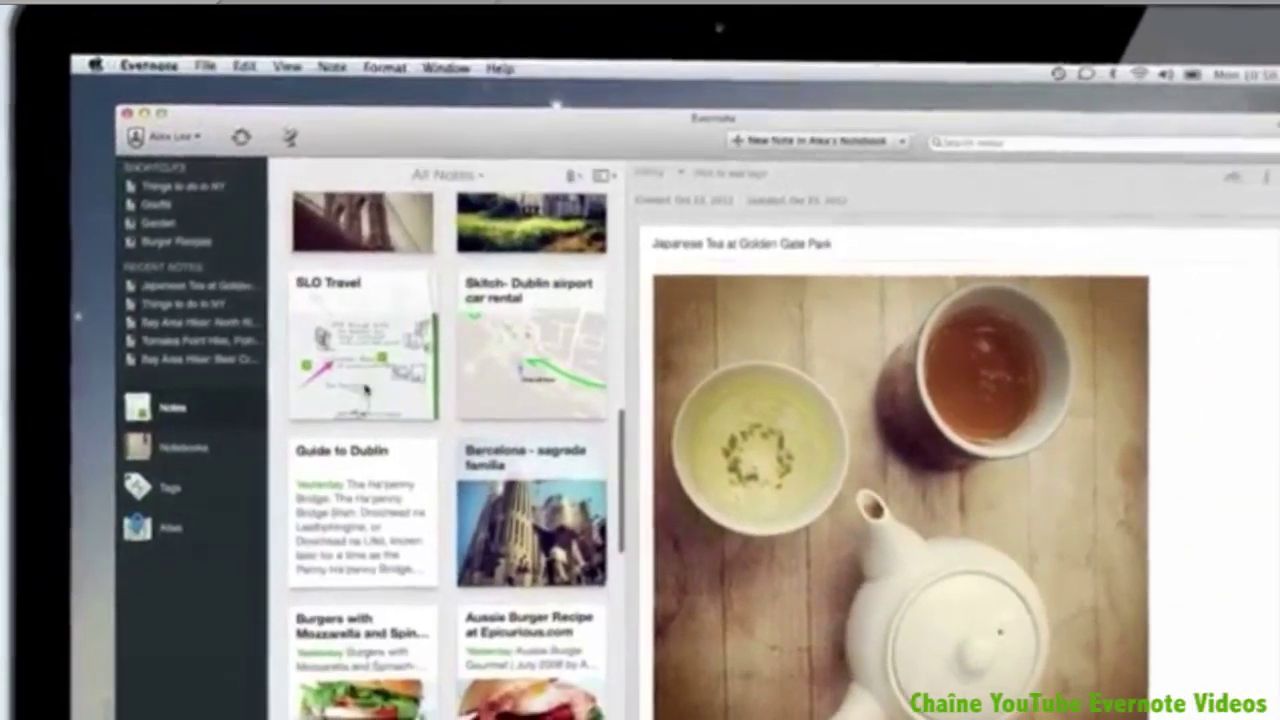
pyautogui.click(386, 428)
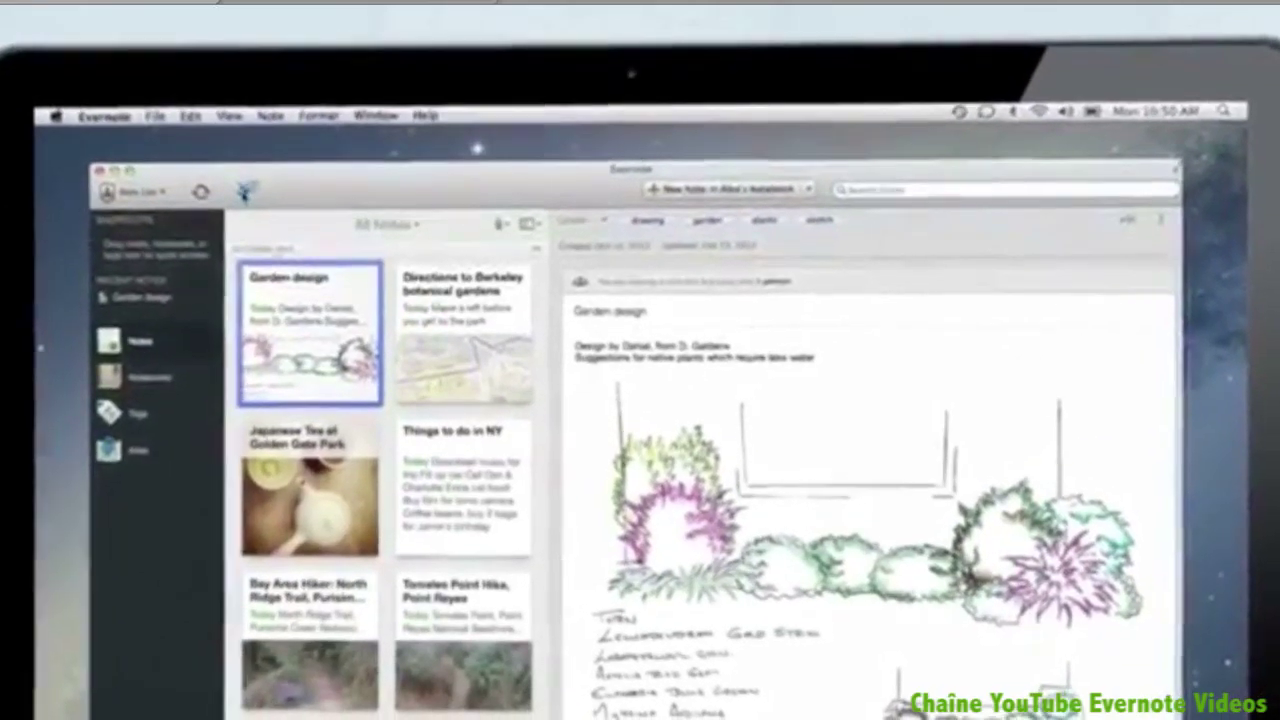
pyautogui.click(245, 192)
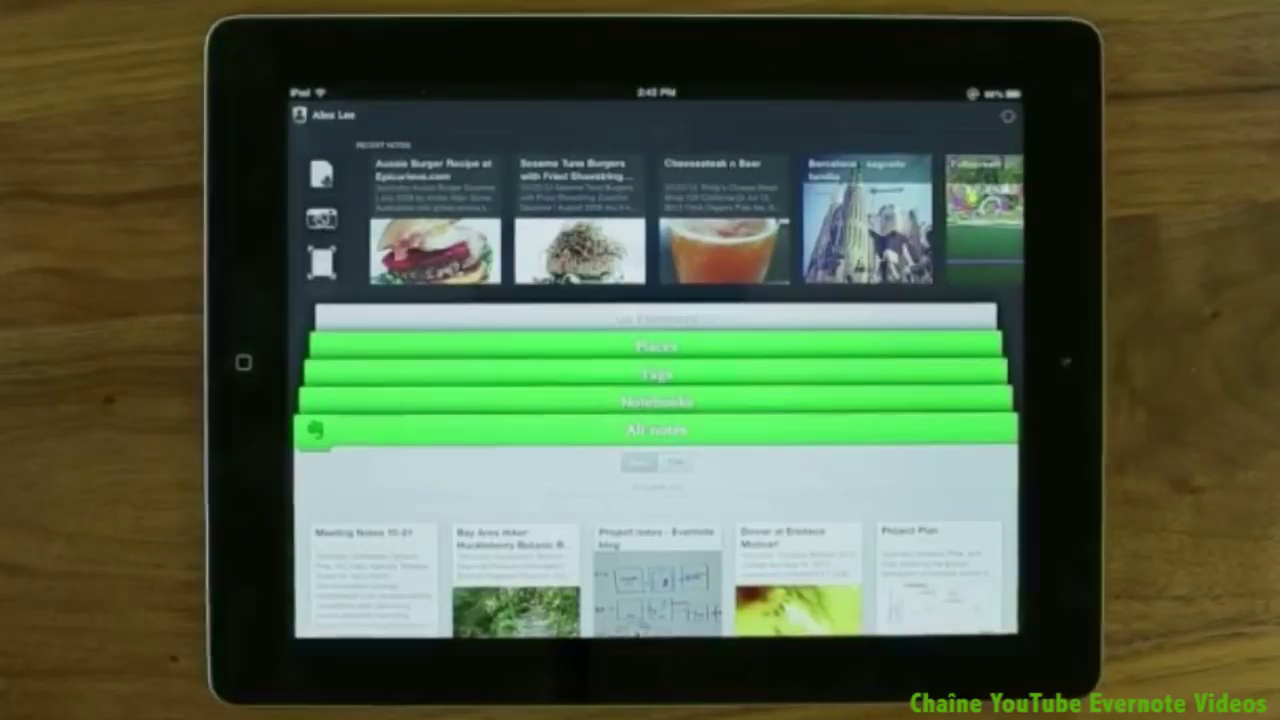
# Browse the All Notes list on the tablet and on the phone.
pyautogui.click(760, 430)
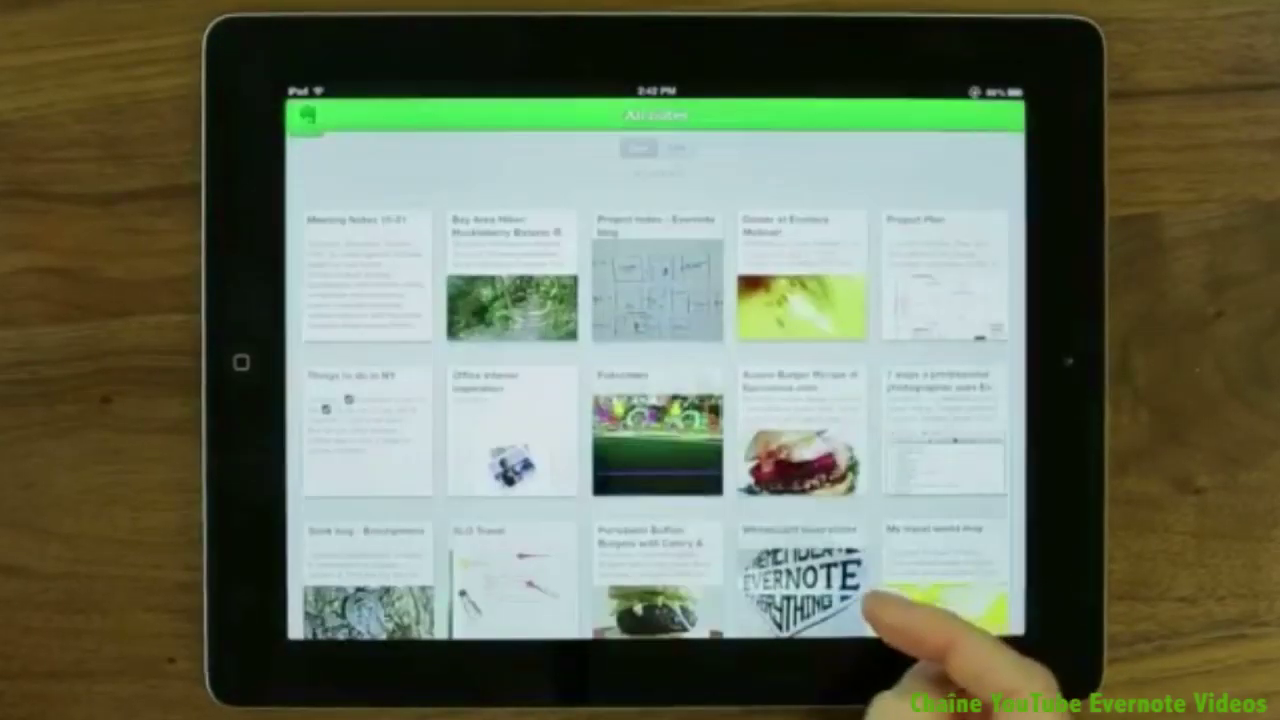
pyautogui.moveTo(729, 129); pyautogui.dragTo(752, 362)
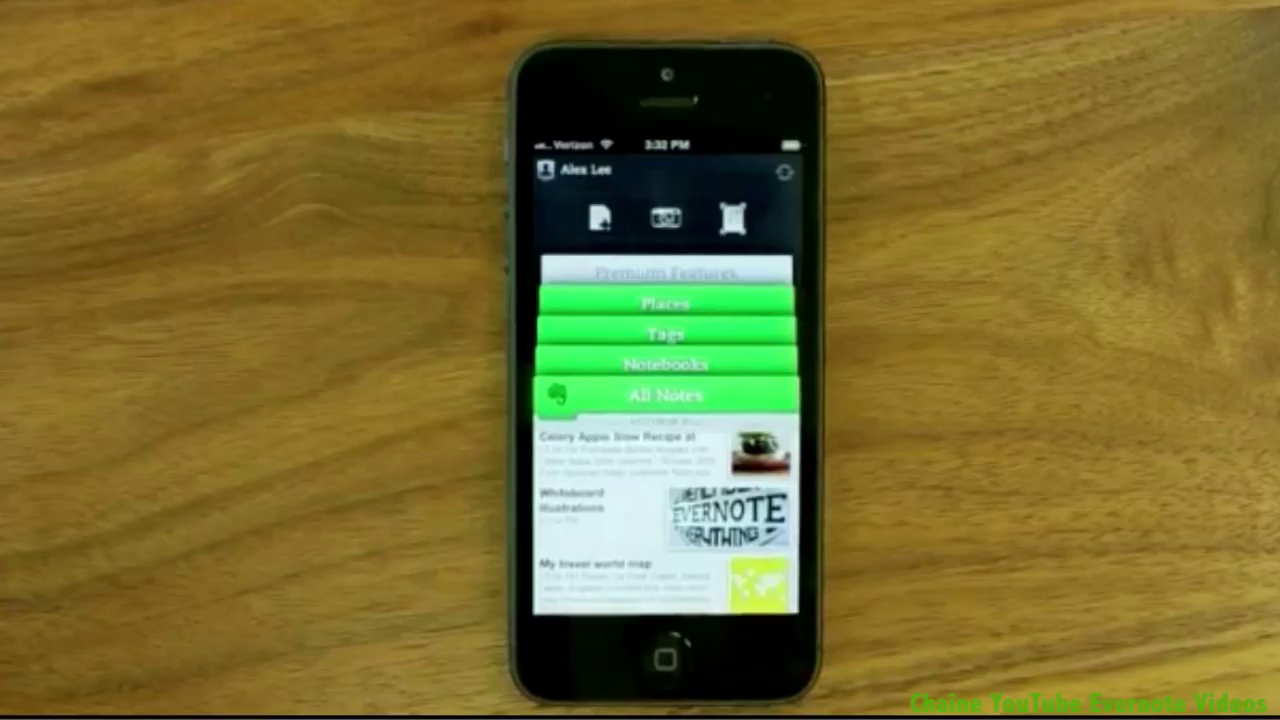
pyautogui.click(762, 392)
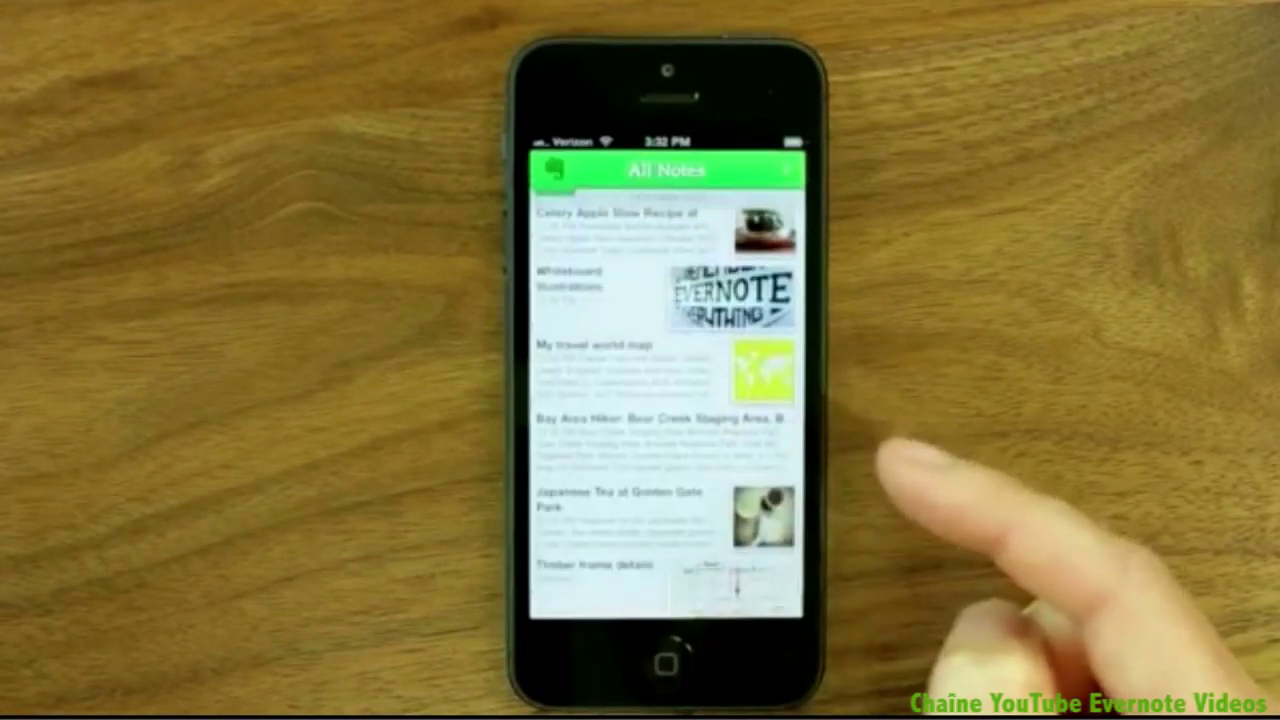
pyautogui.scroll(-5, 760, 430)
pyautogui.scroll(-5, 760, 430)
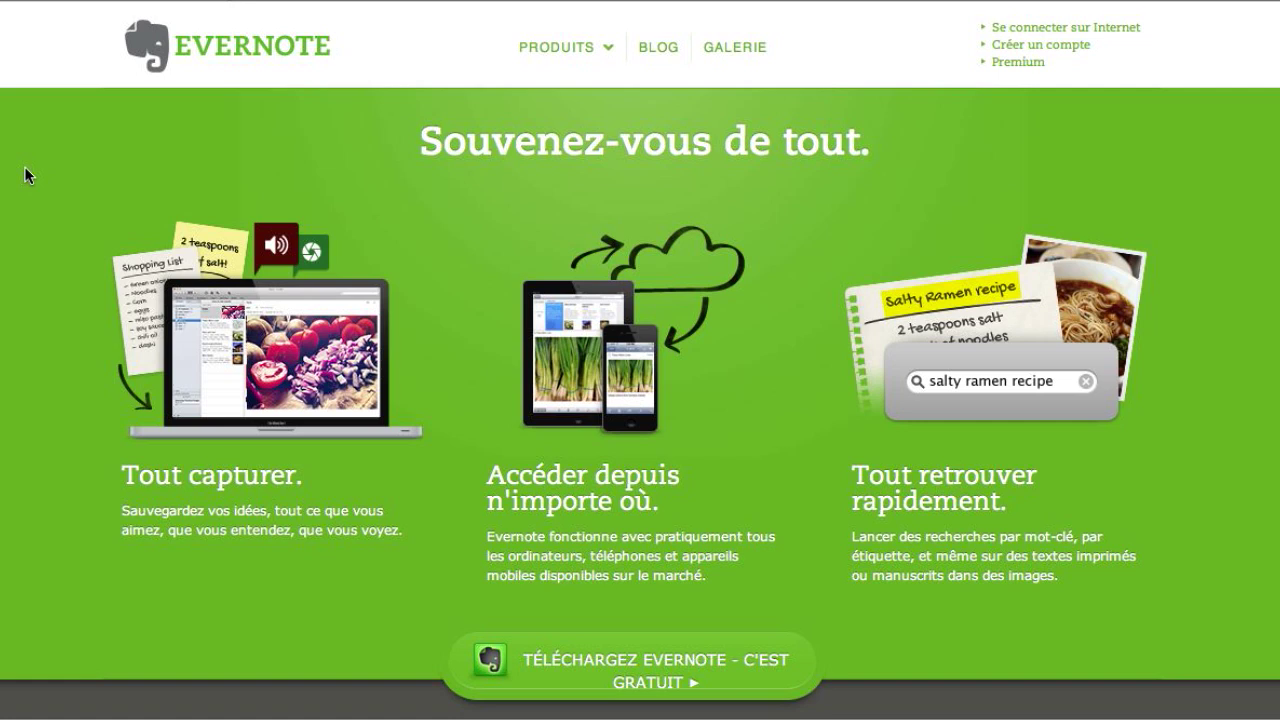
# Open the account creation page on the Evernote website, and launch the Evernote desktop application.
pyautogui.click(1036, 48)
pyautogui.scroll(-2, 1077, 43)
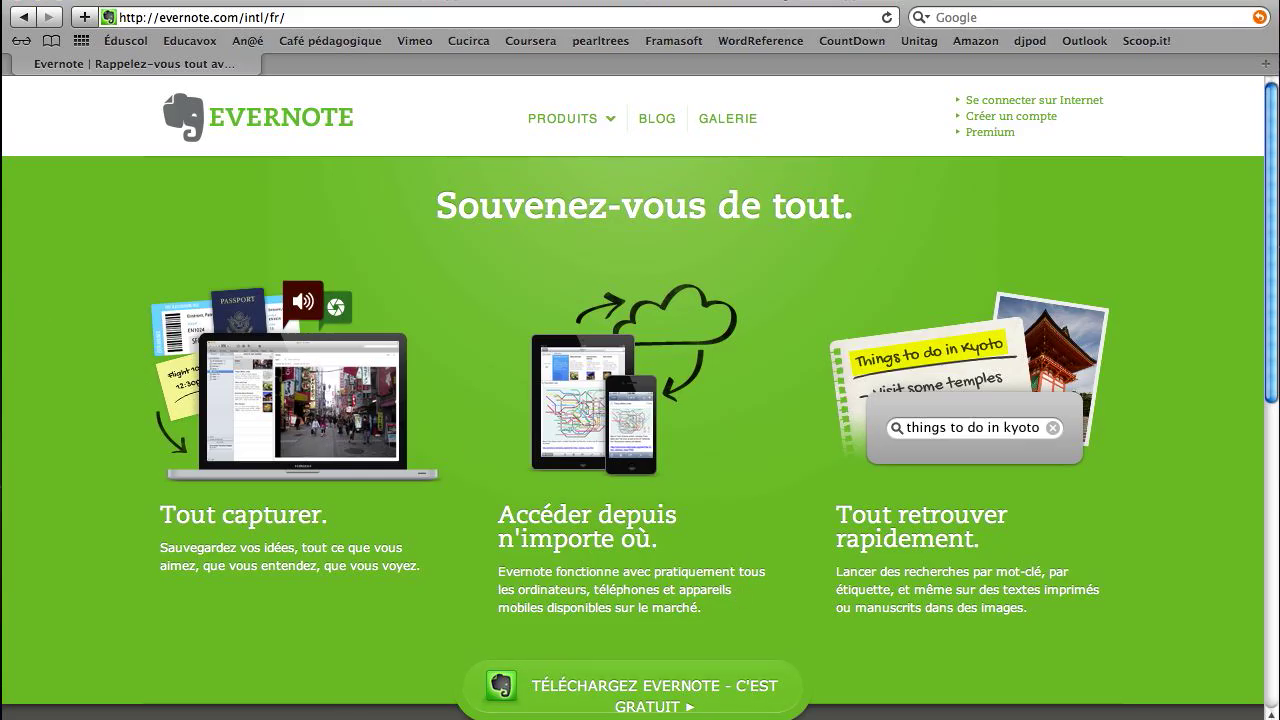
pyautogui.moveTo(751, 710)
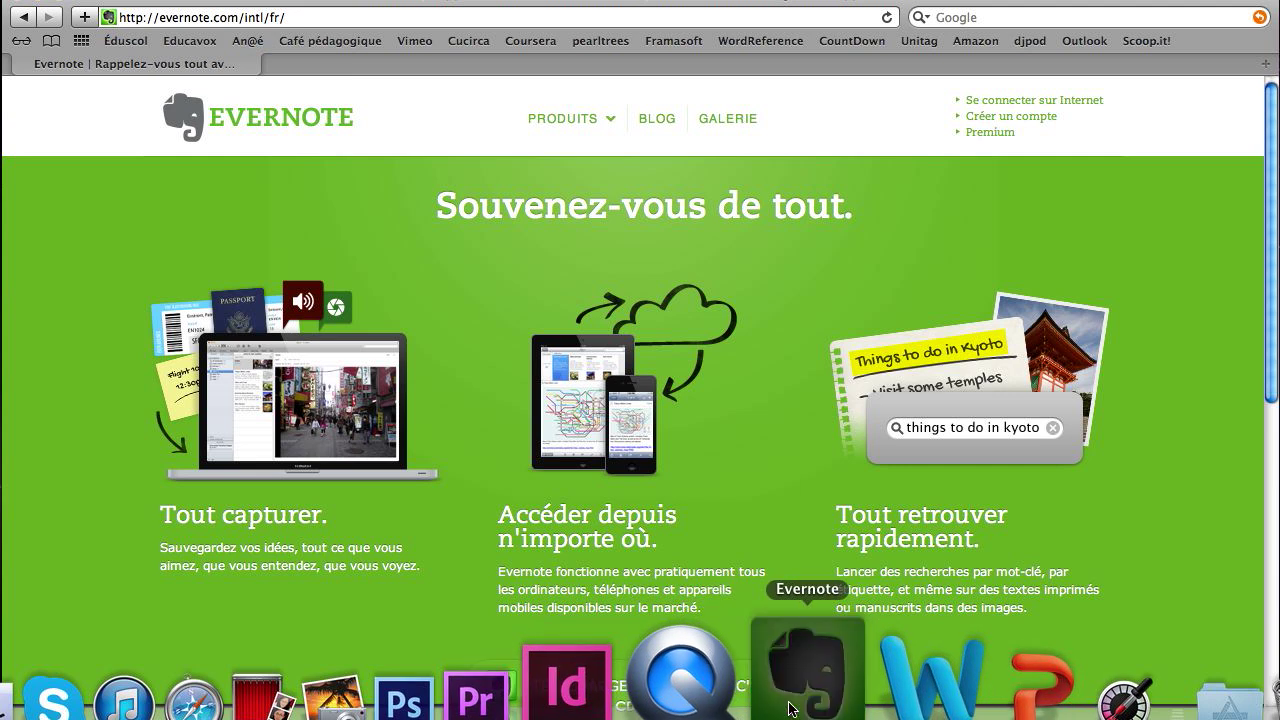
pyautogui.click(790, 700)
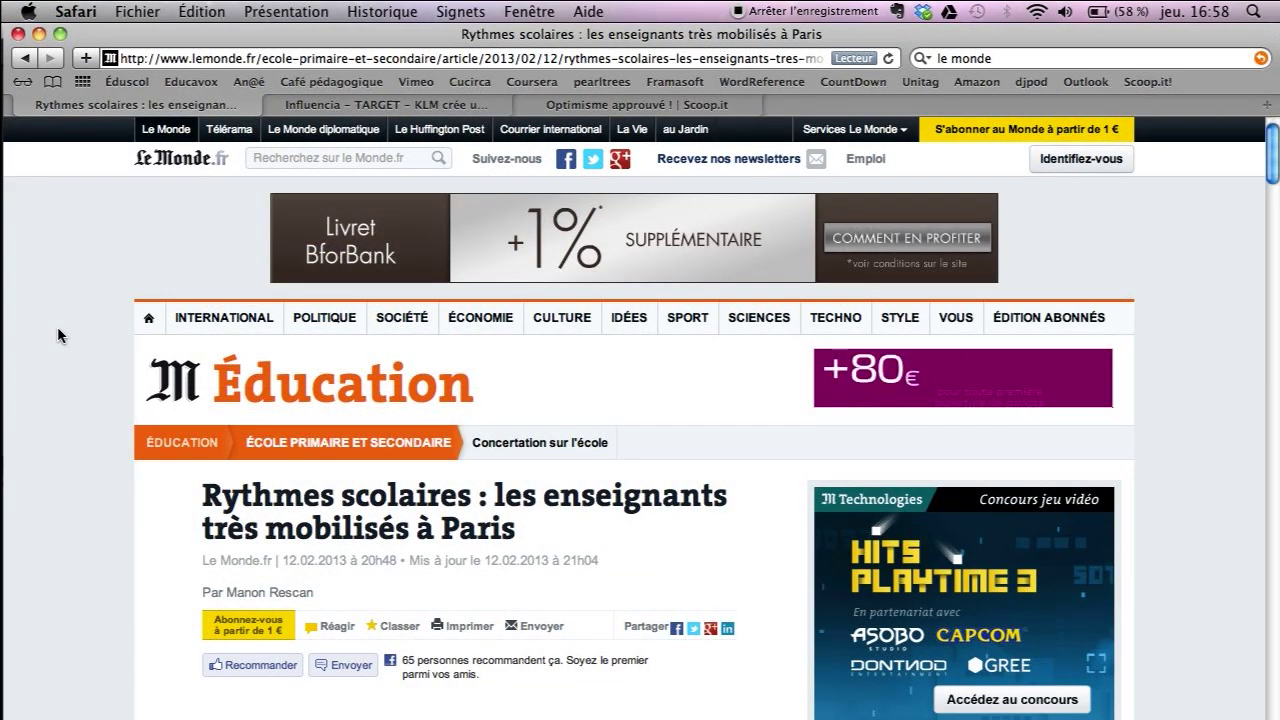
# Review the Le Monde article "Rythmes scolaires : les enseignants très mobilisés à Paris" and paste it into Evernote.
pyautogui.scroll(-2, 58, 329)
pyautogui.scroll(-6, 58, 330)
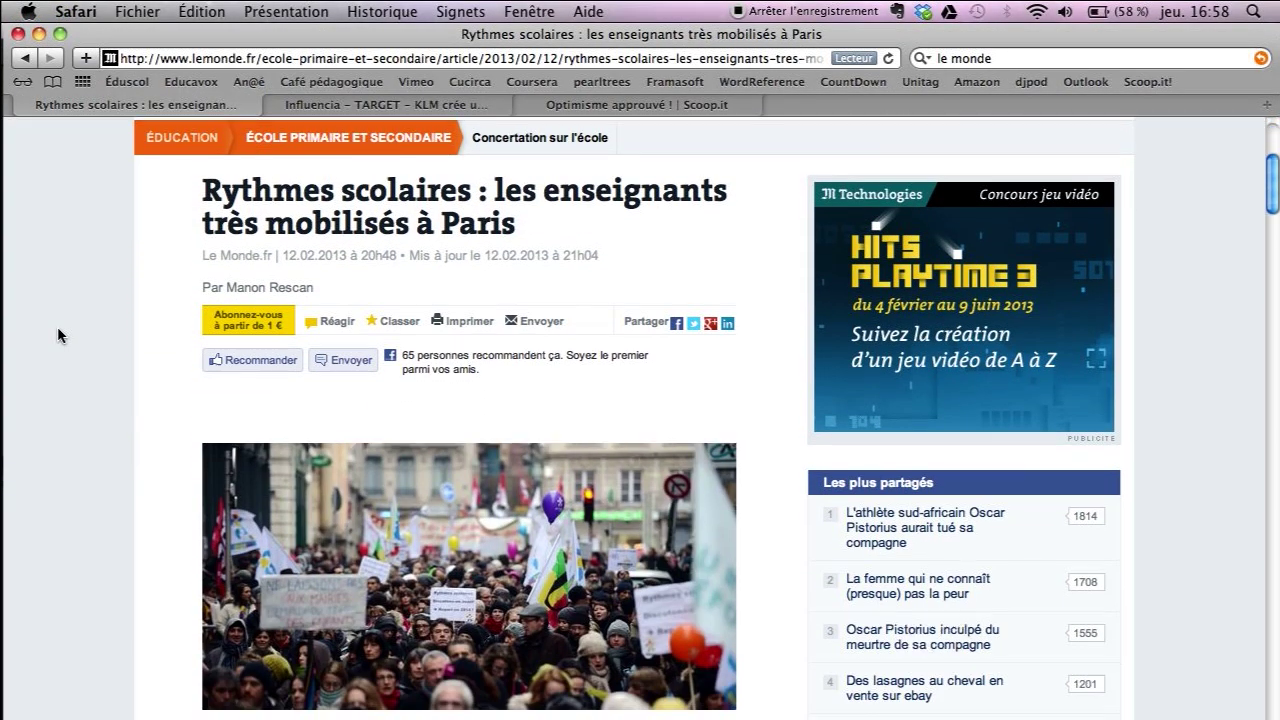
pyautogui.scroll(-3, 58, 330)
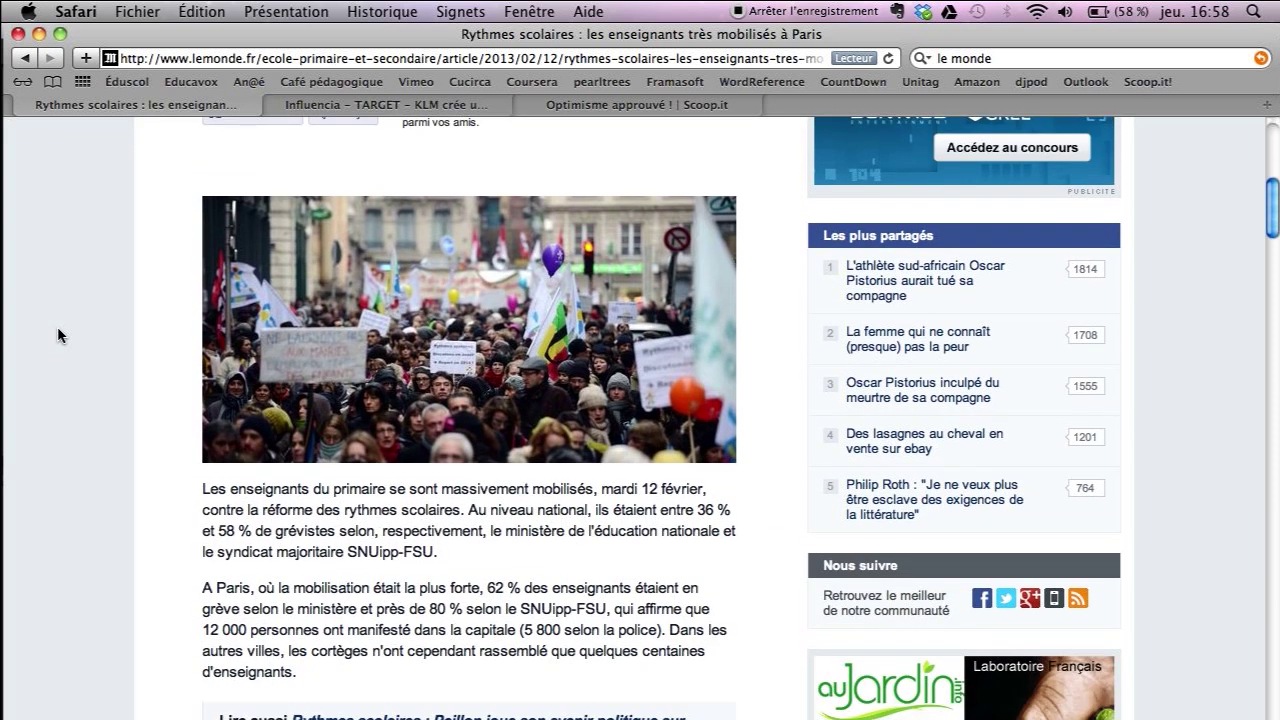
pyautogui.scroll(-3, 58, 330)
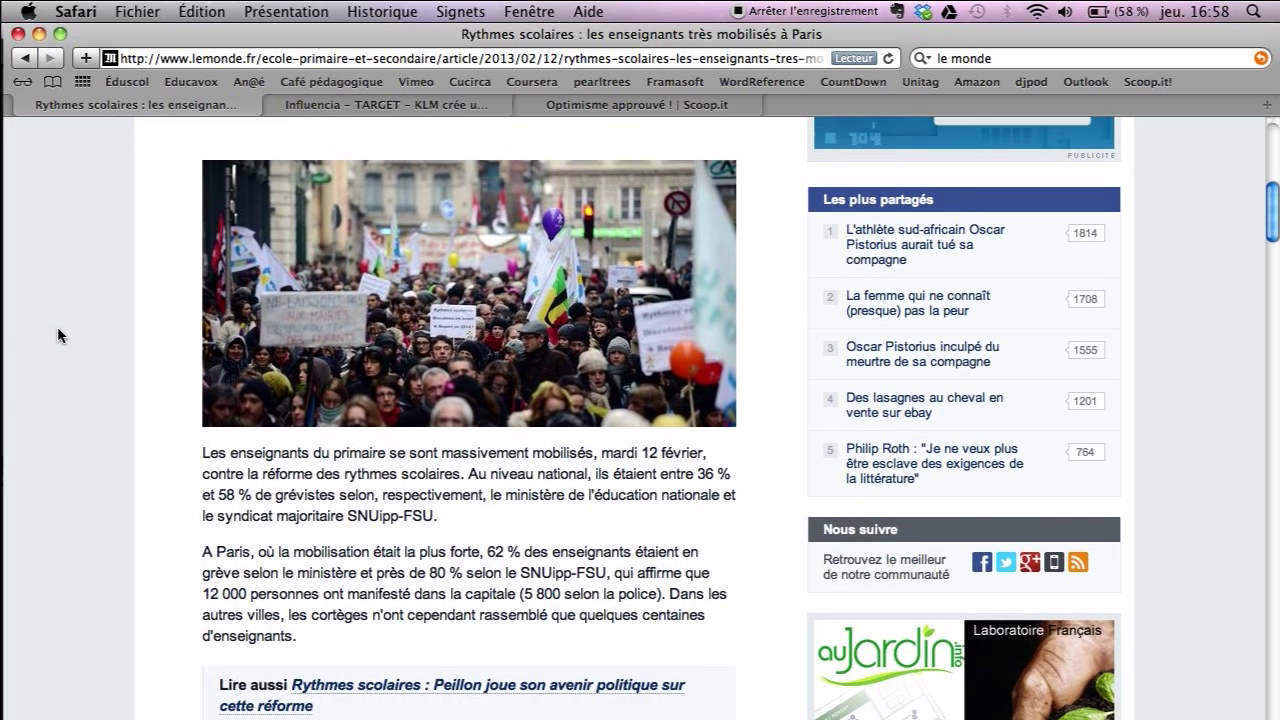
pyautogui.scroll(-1, 58, 330)
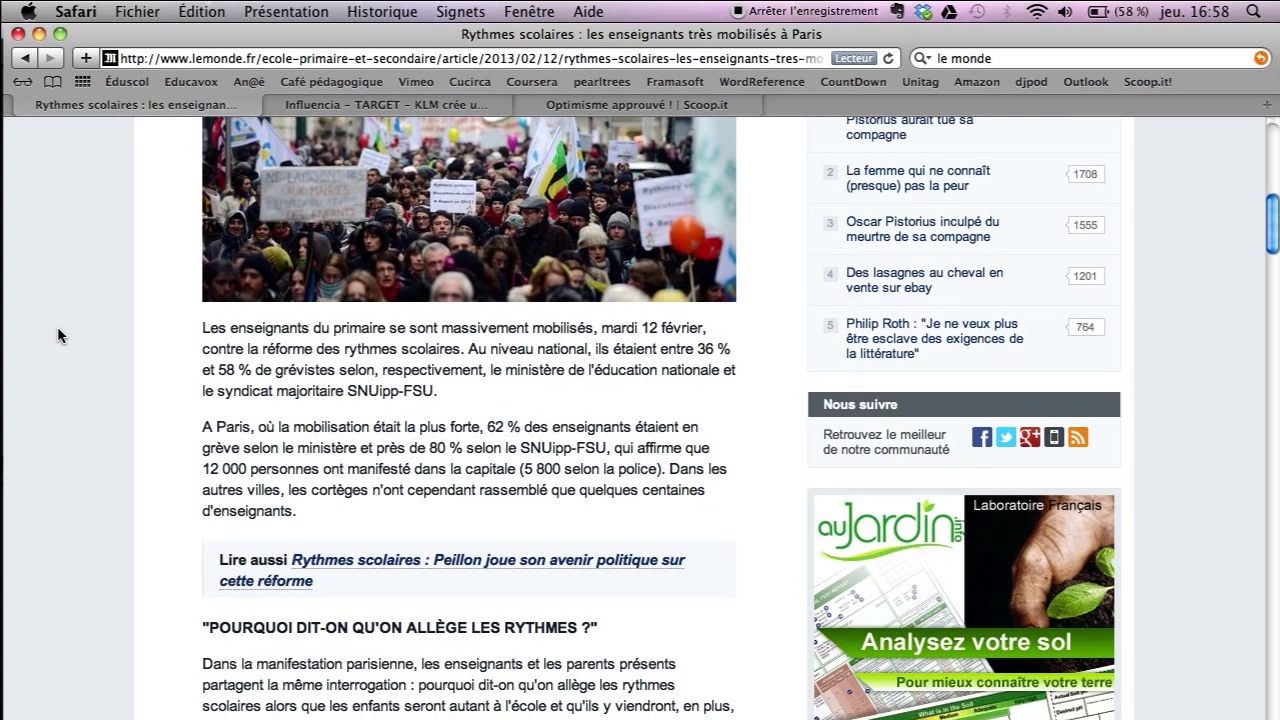
pyautogui.scroll(1, 58, 330)
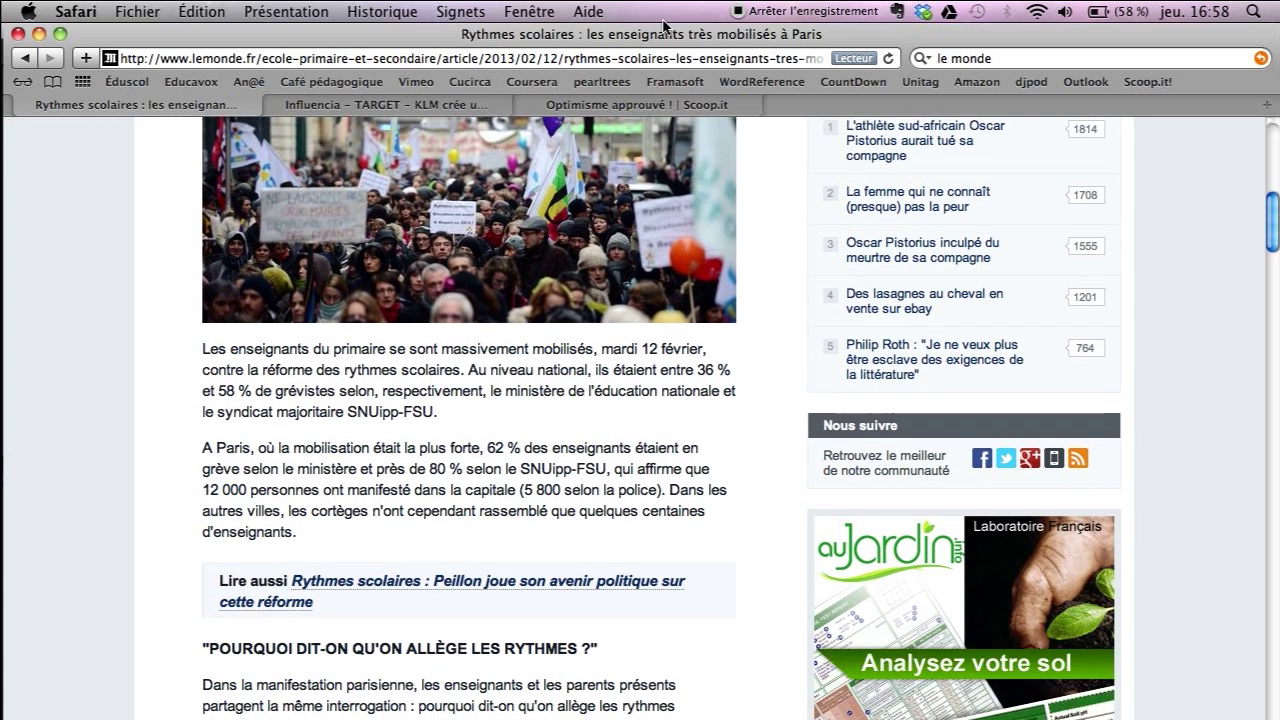
pyautogui.click(897, 11)
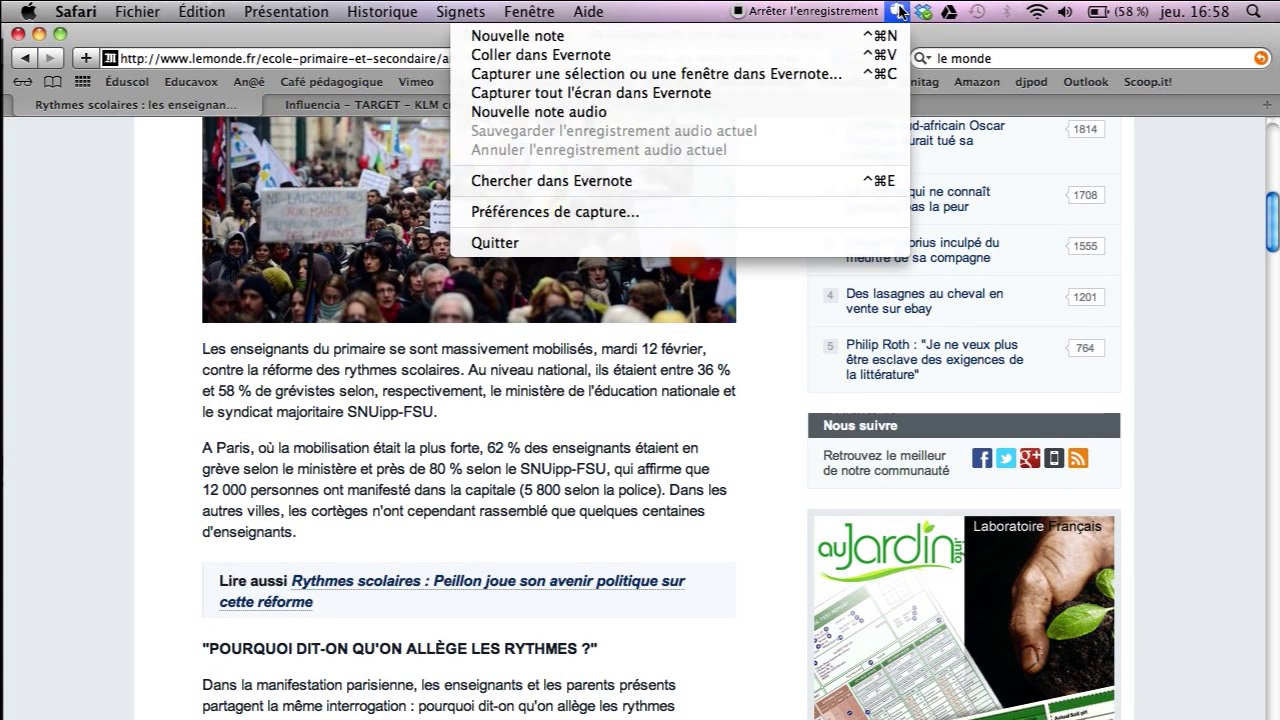
pyautogui.click(657, 57)
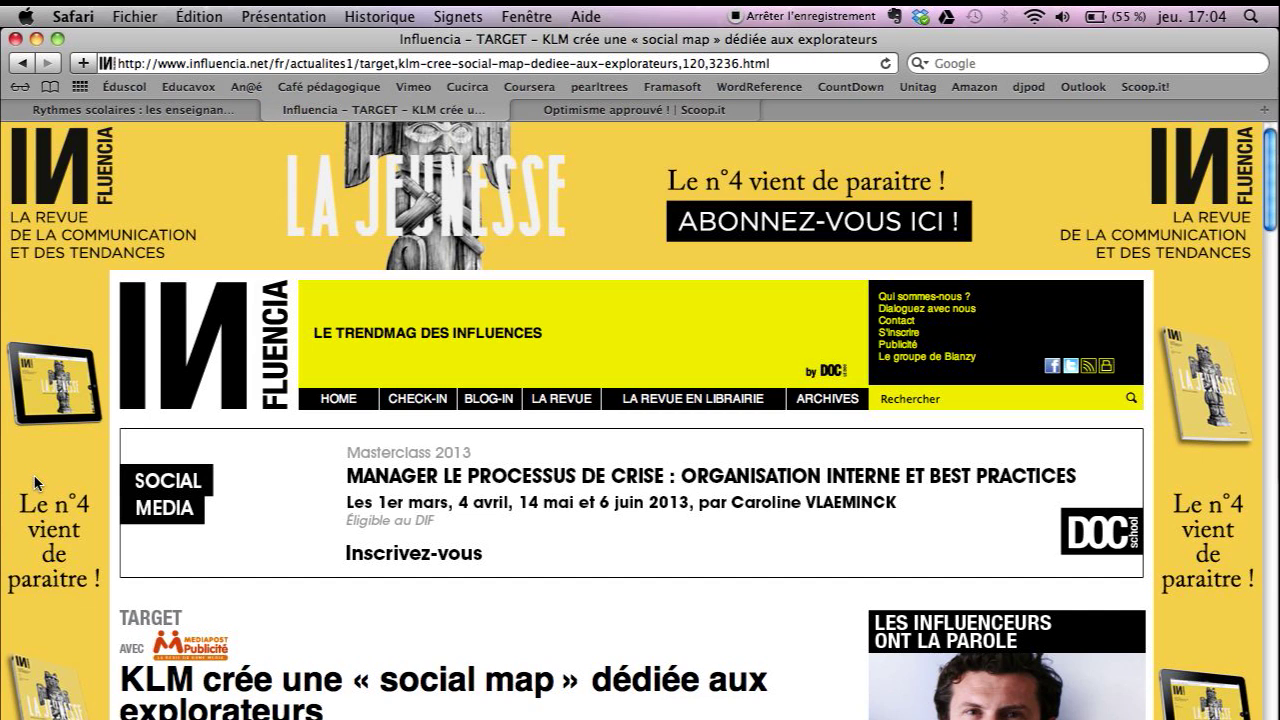
# Capture the full screen into Evernote with the headline of the Influencia article on KLM's social map in view.
pyautogui.scroll(-3, 35, 483)
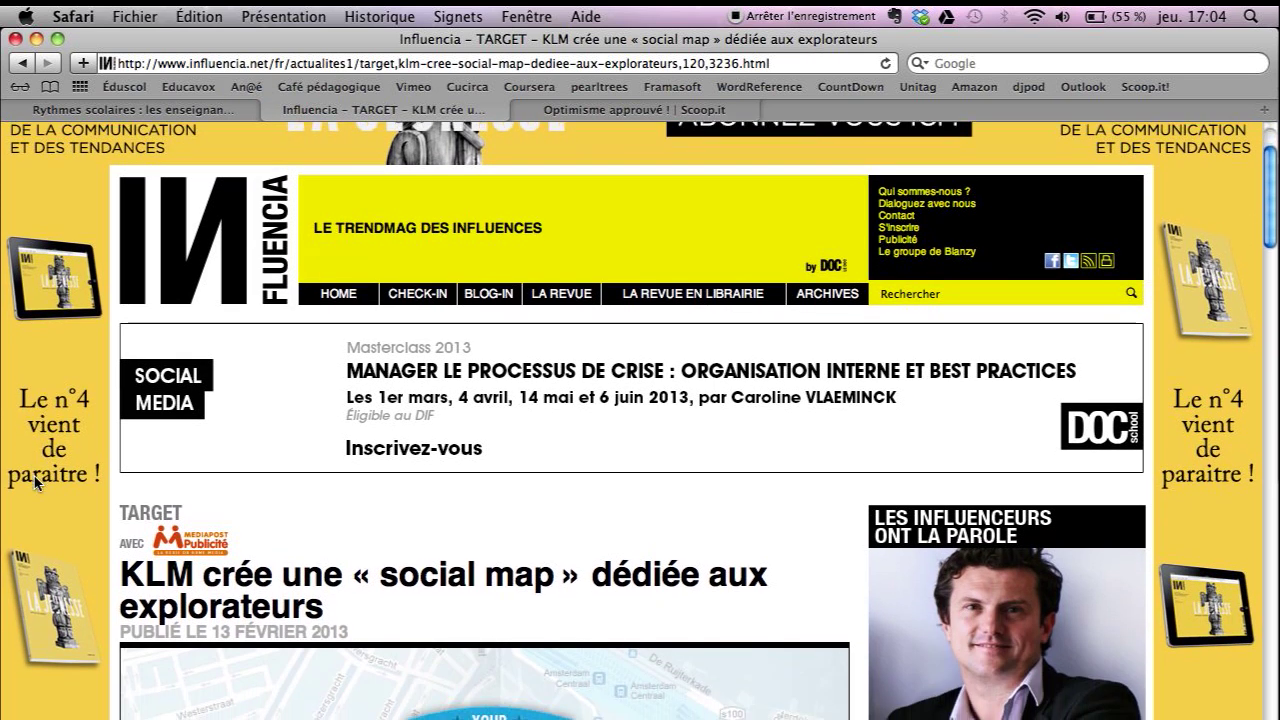
pyautogui.scroll(-1, 35, 483)
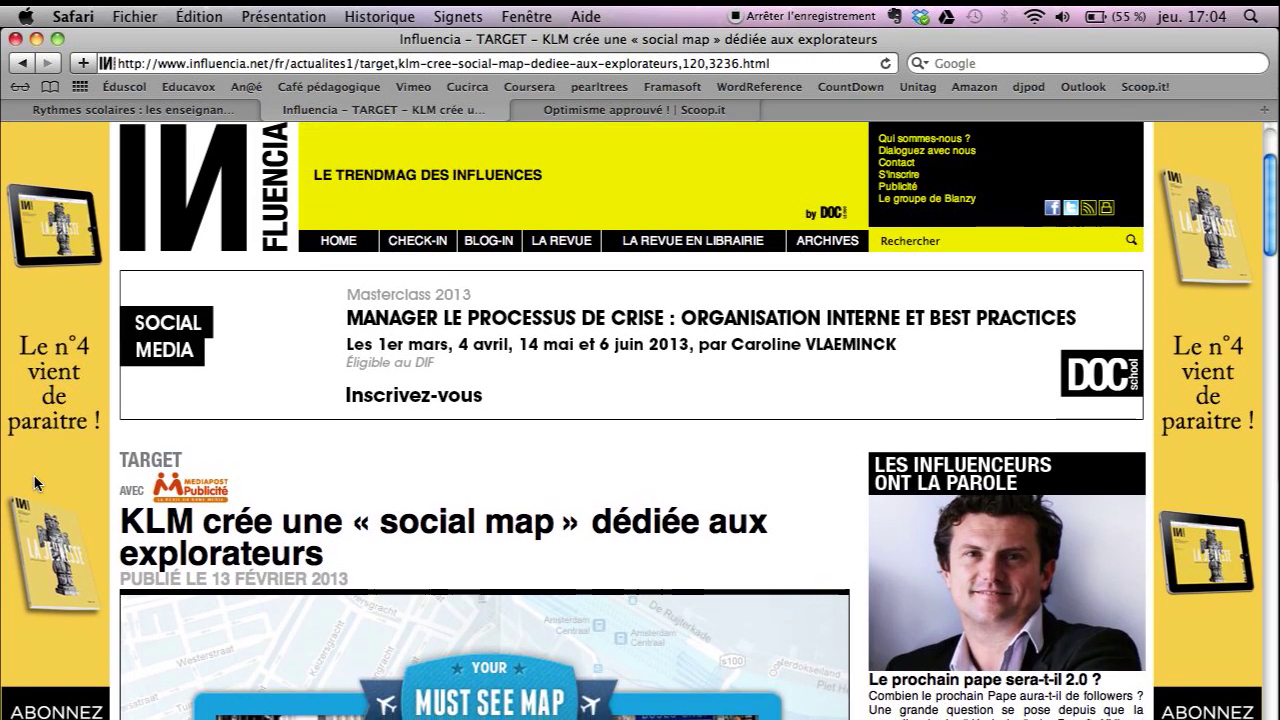
pyautogui.click(894, 16)
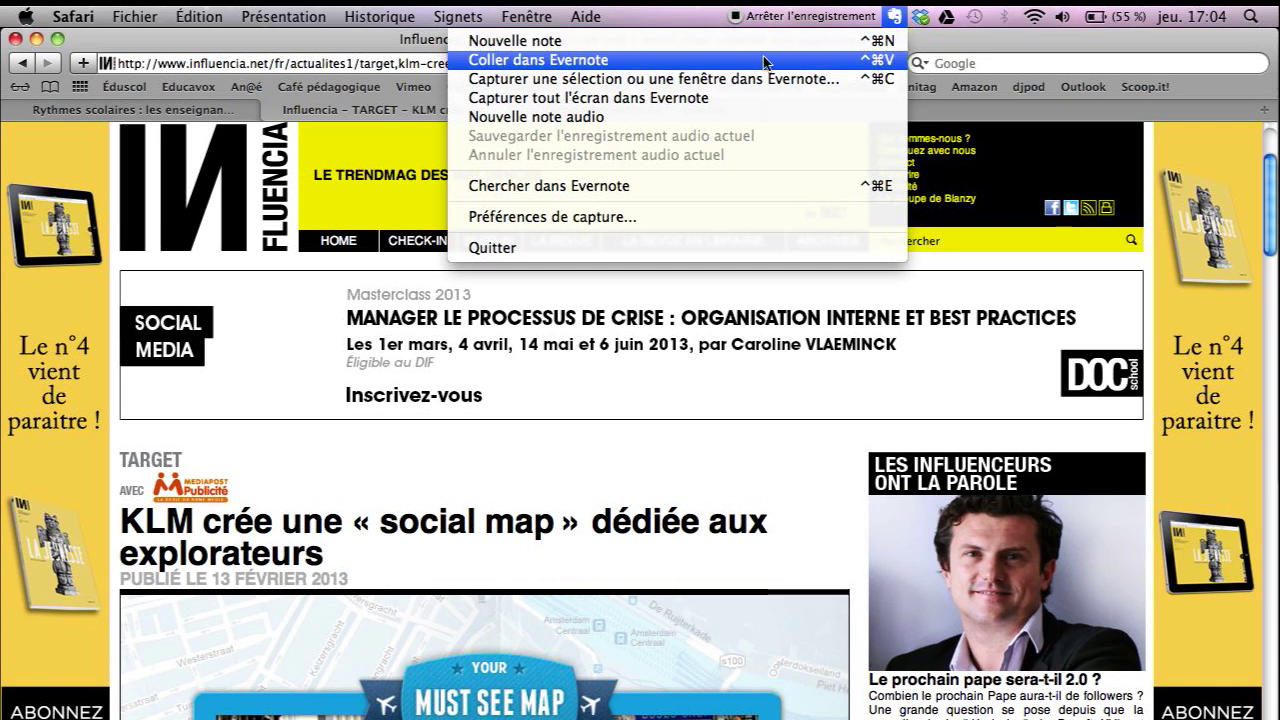
pyautogui.click(692, 99)
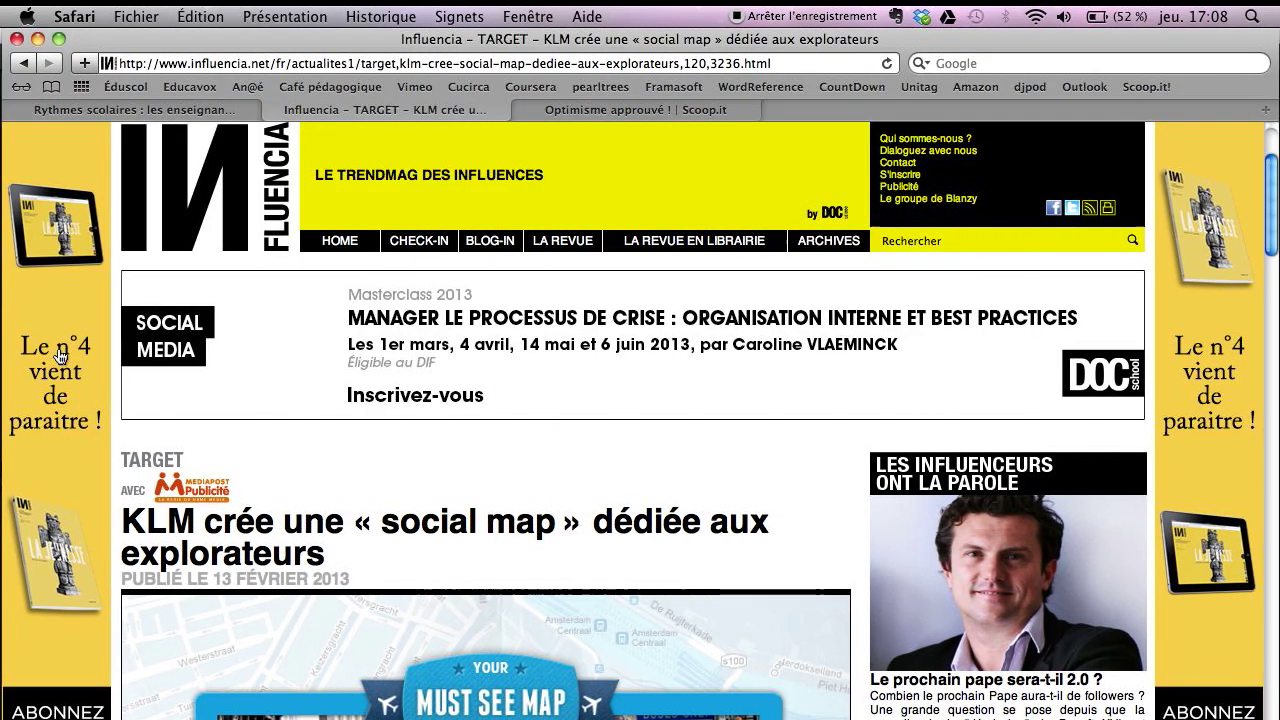
# Capture only the "Must See Map" picture of the KLM article into Evernote as a screen selection.
pyautogui.scroll(-2, 60, 355)
pyautogui.scroll(-10, 60, 355)
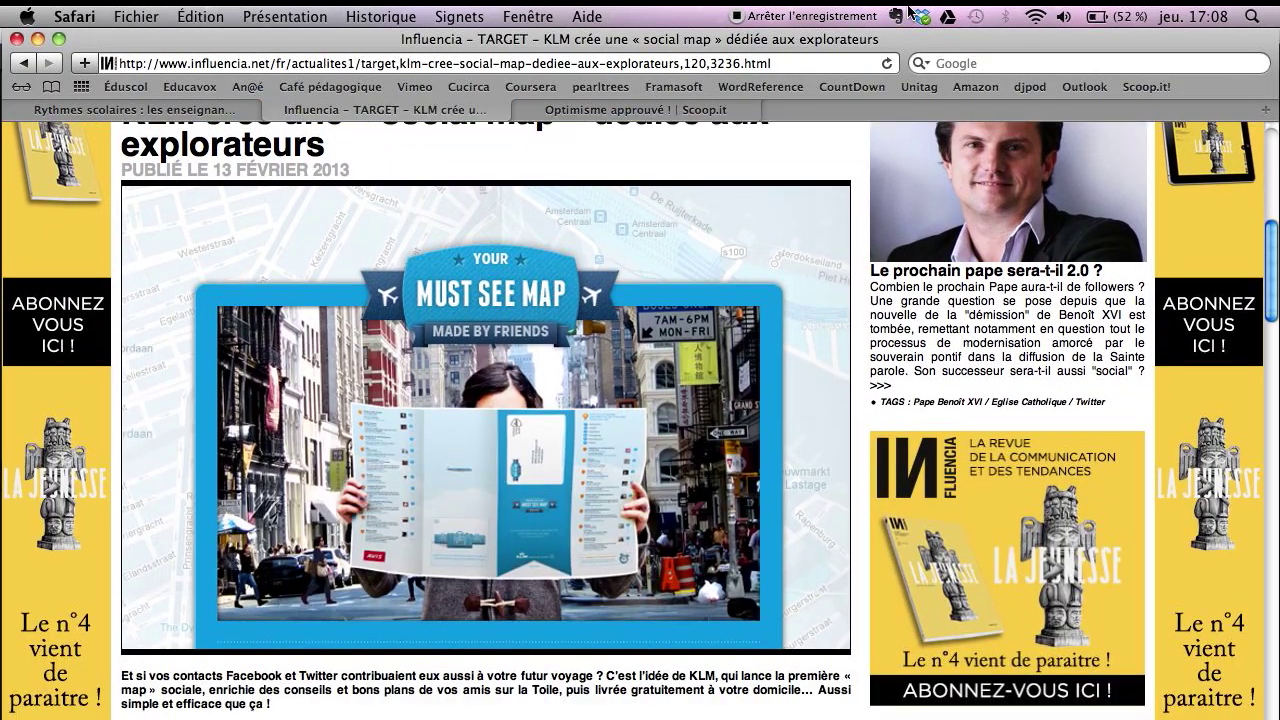
pyautogui.click(898, 16)
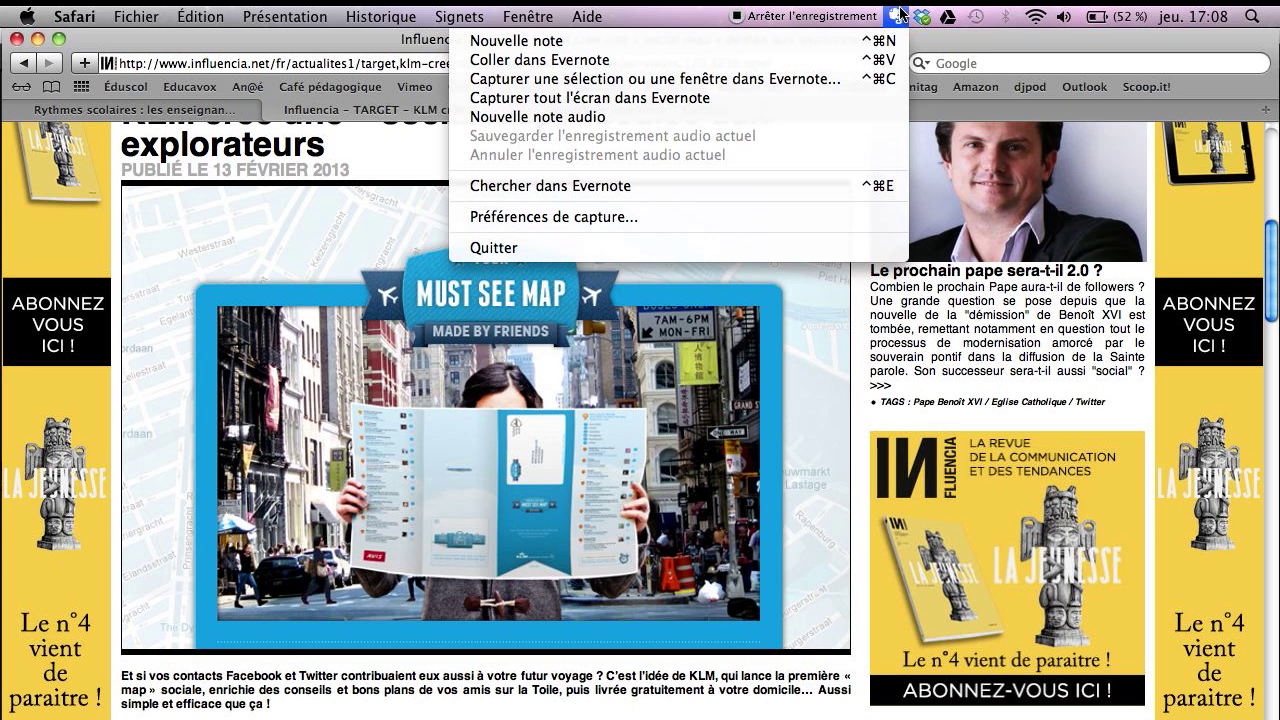
pyautogui.click(648, 82)
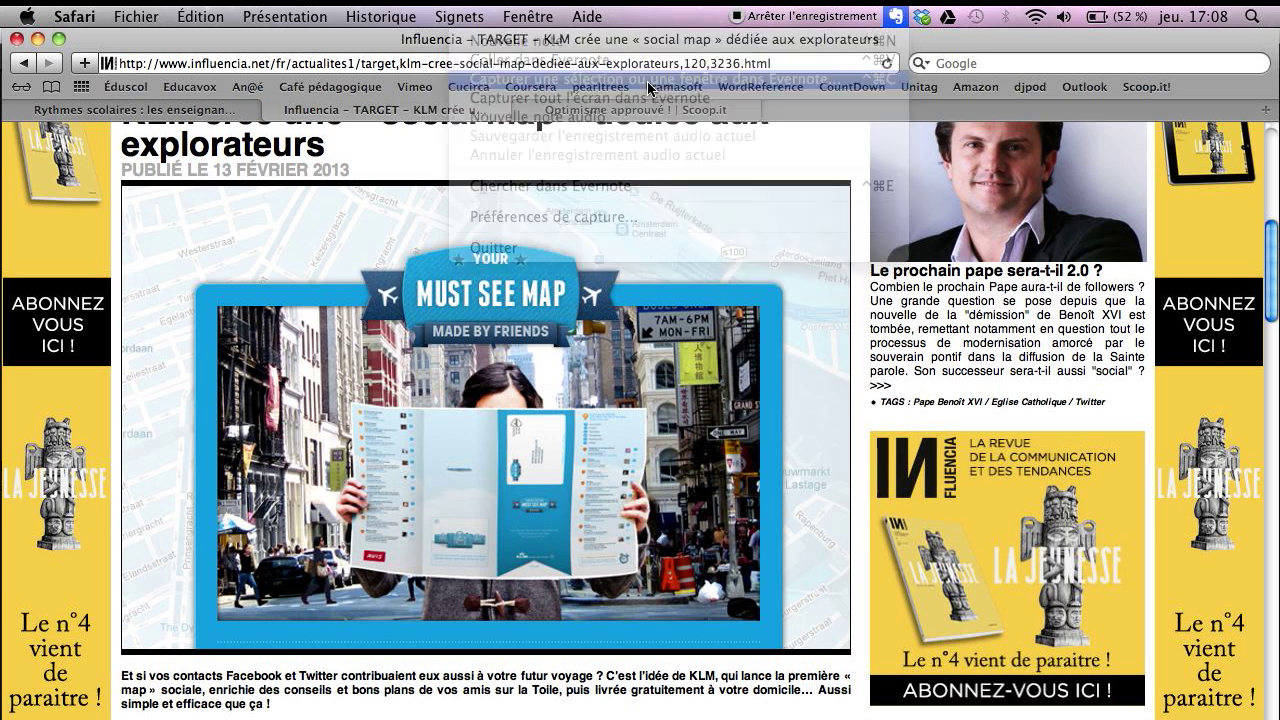
pyautogui.moveTo(121, 185); pyautogui.dragTo(849, 657)
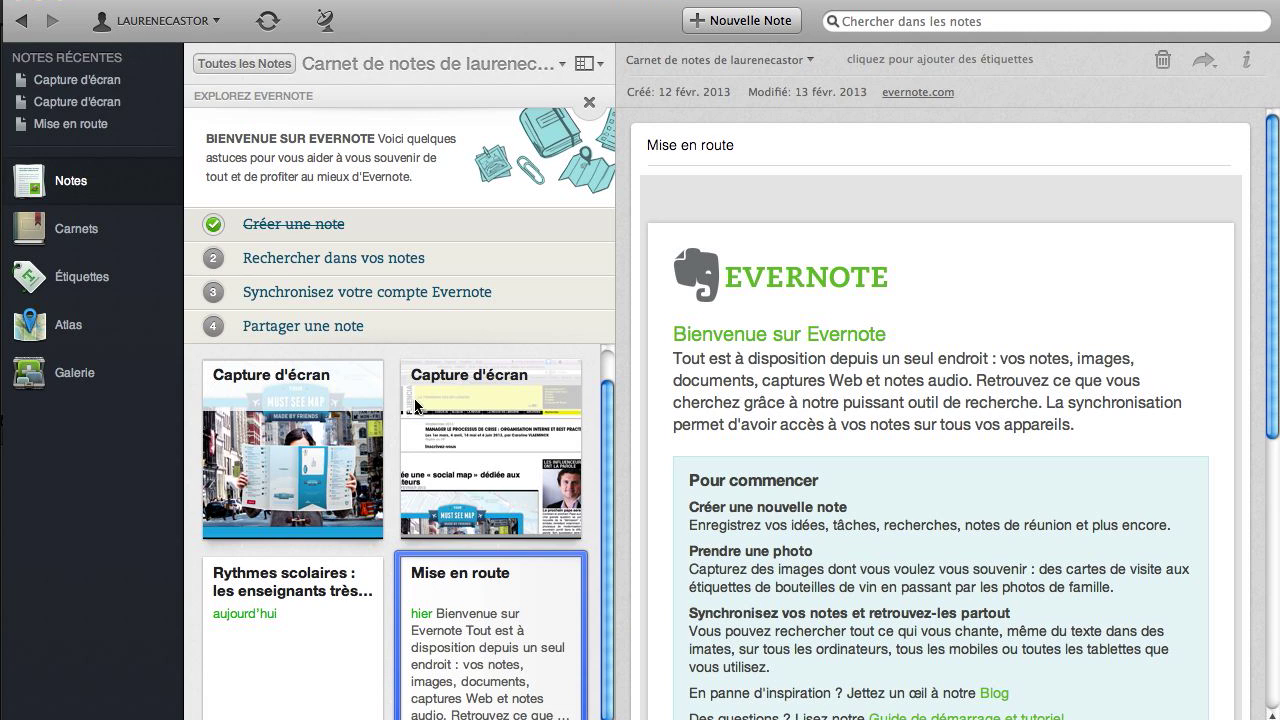
# Open the captured "Must See Map" picture note and rename it "Titre".
pyautogui.click(333, 388)
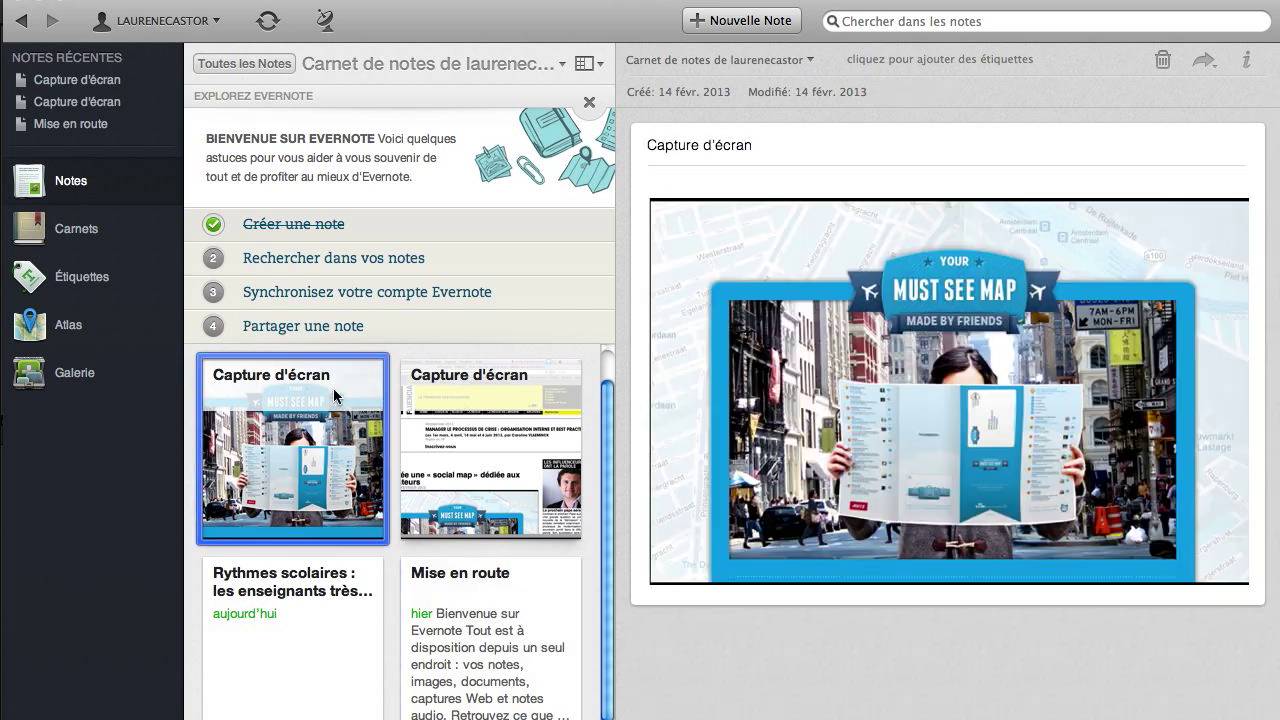
pyautogui.moveTo(763, 146); pyautogui.dragTo(648, 145)
pyautogui.write('Titre')
# Insert a line reading "Texte" above the picture in the note body.
pyautogui.click(659, 181)
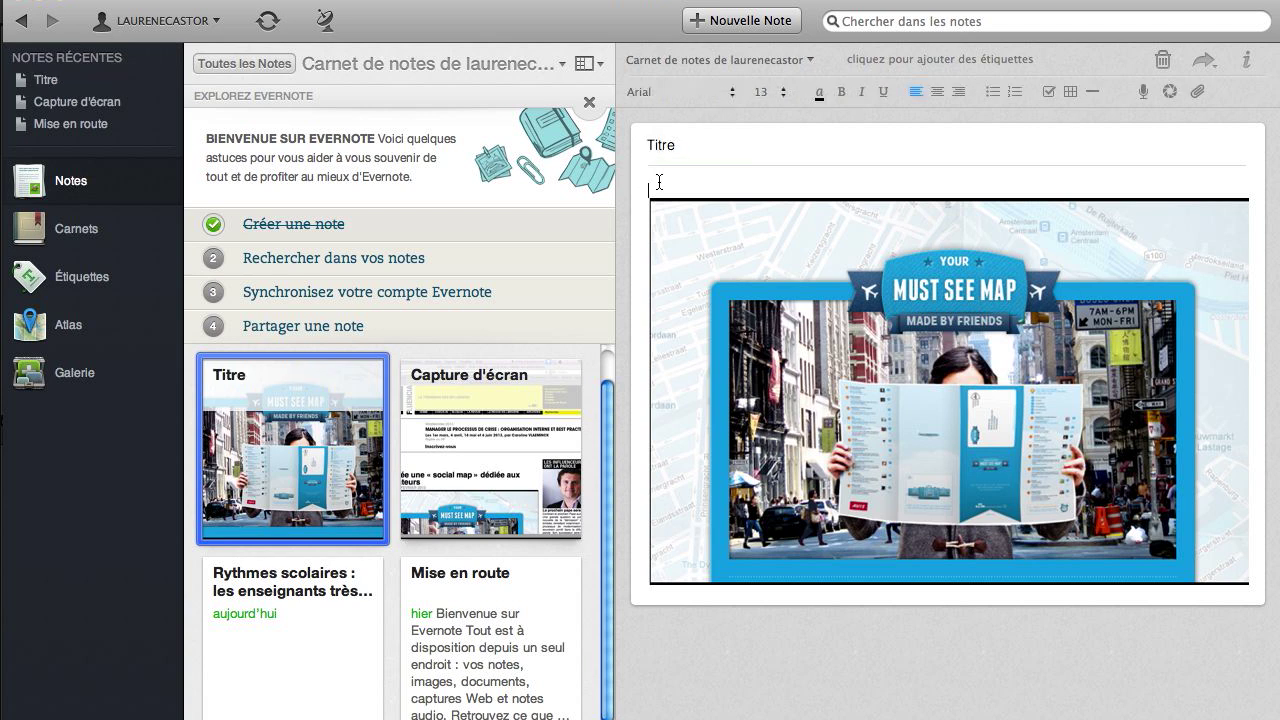
pyautogui.write('Texte')
pyautogui.press('Return')
# Make the line "Texte" bold and centred, and put a ticked checkbox in front of it.
pyautogui.moveTo(687, 193); pyautogui.dragTo(647, 192)
pyautogui.click(841, 93)
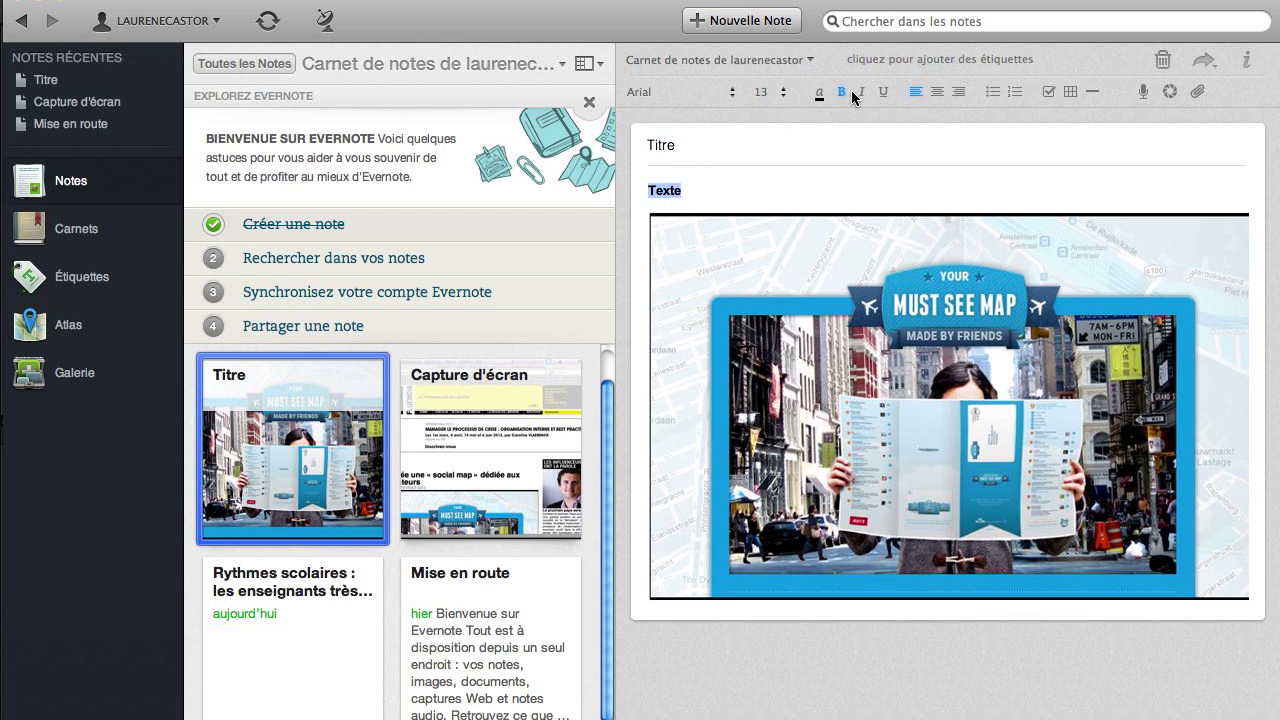
pyautogui.click(938, 93)
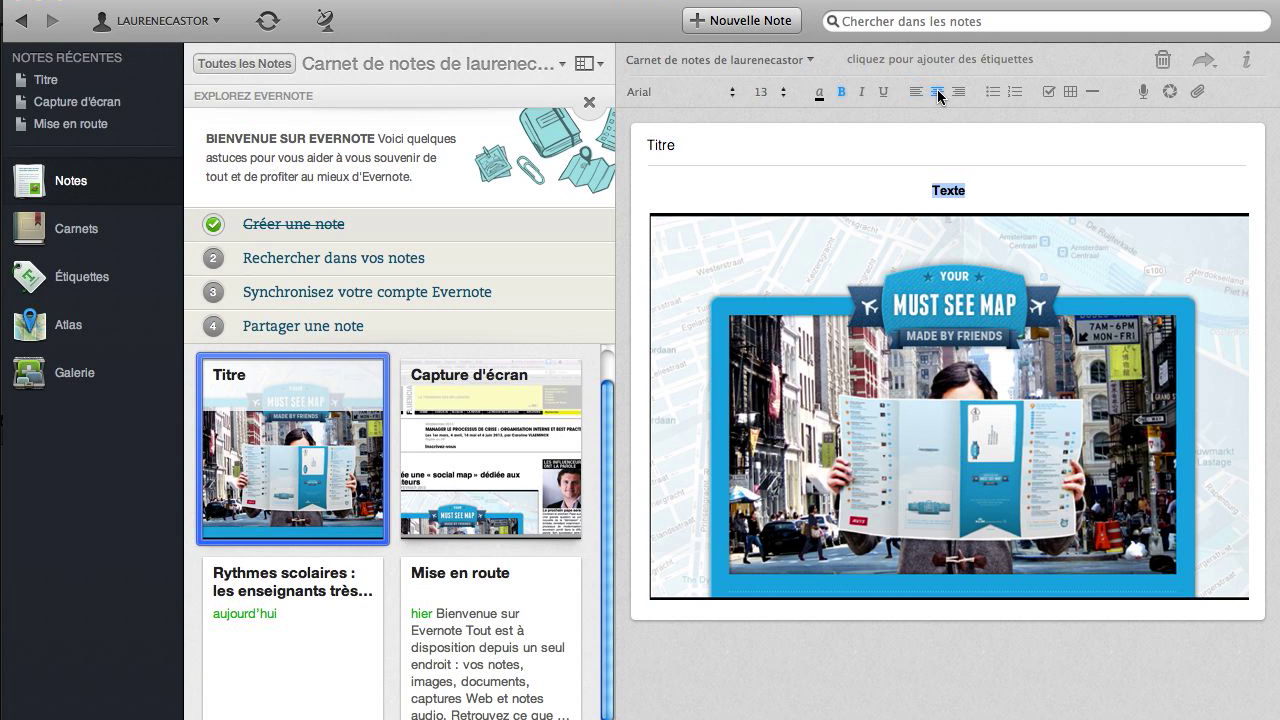
pyautogui.click(1050, 93)
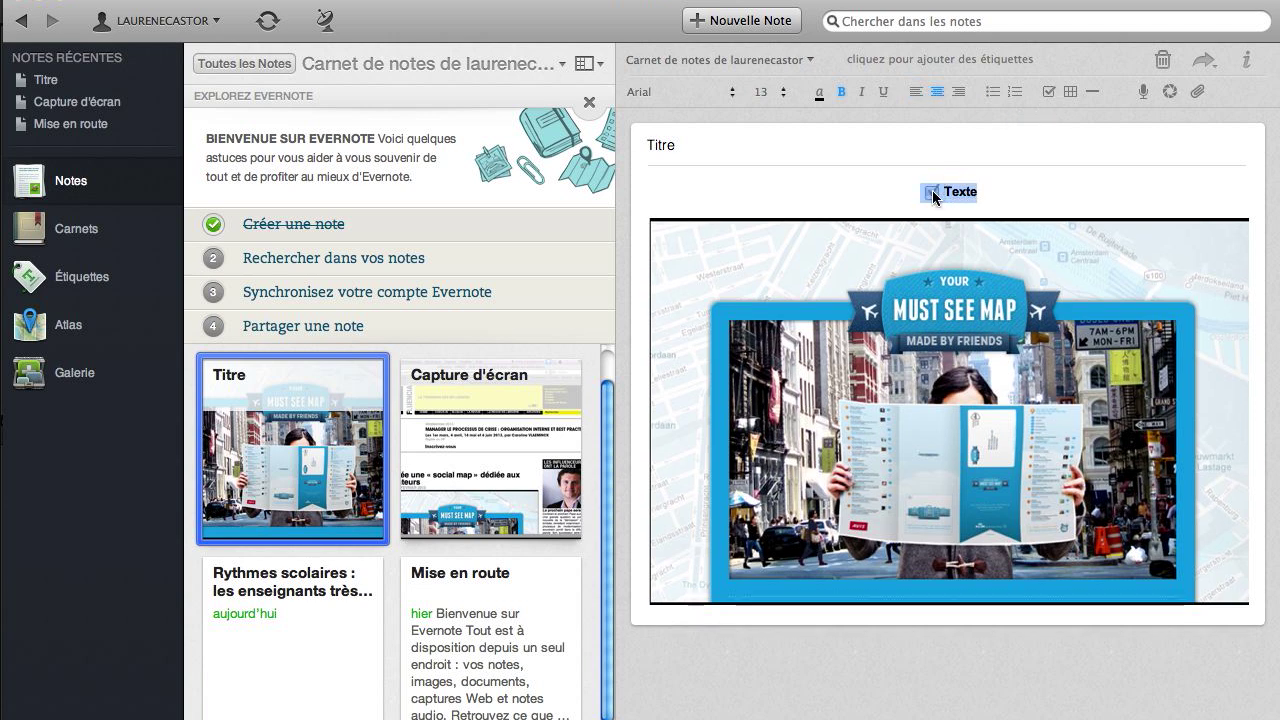
pyautogui.click(1000, 198)
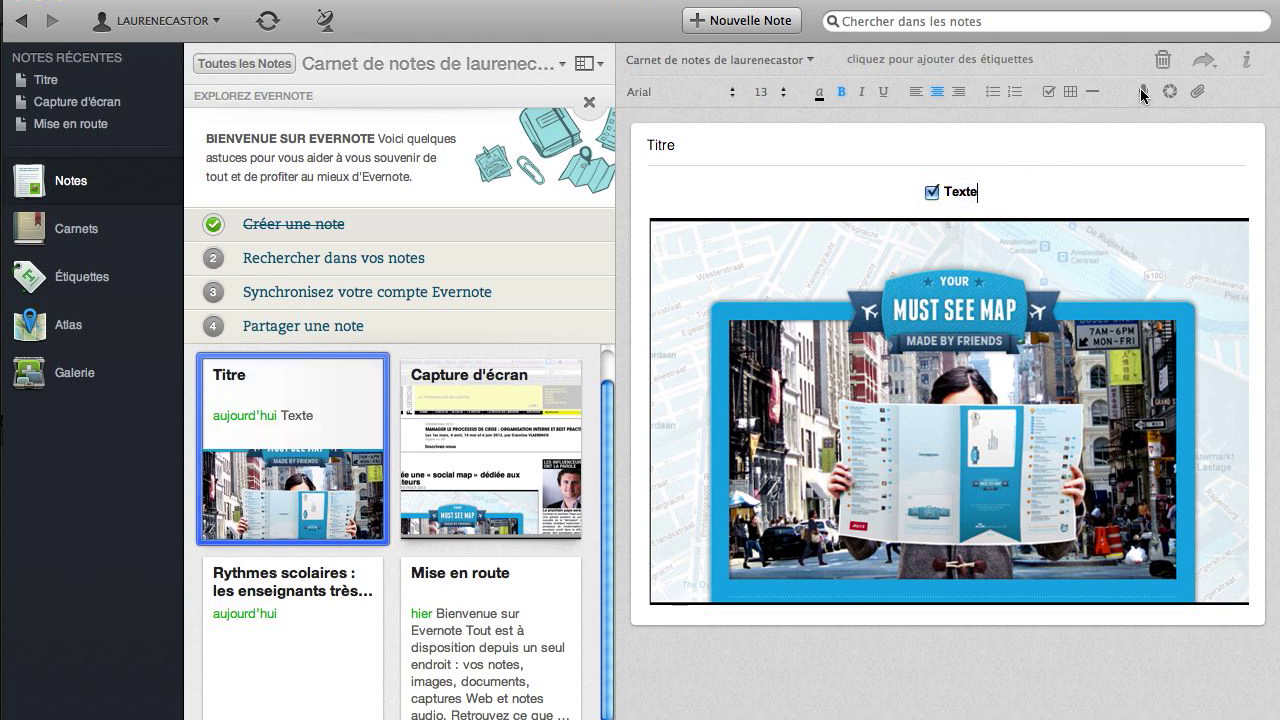
# Attach the "evernote logo" file from the Bureau folder to the "Titre" note.
pyautogui.click(1197, 94)
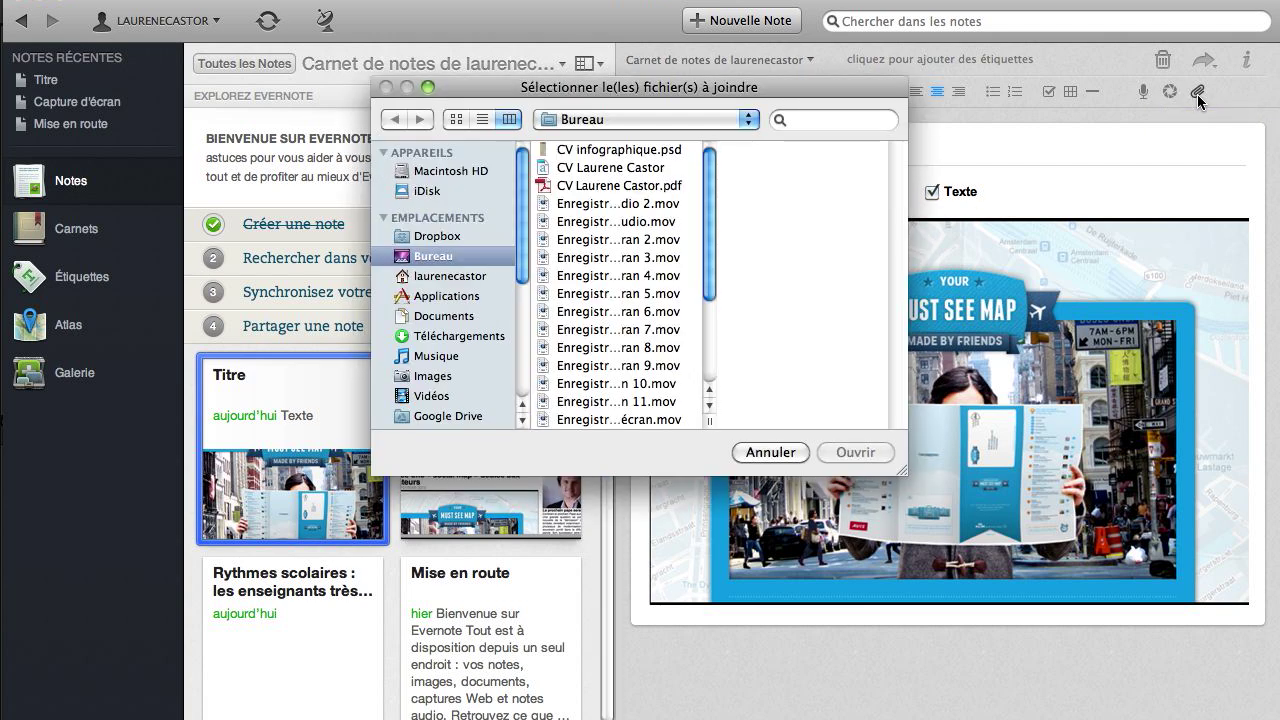
pyautogui.scroll(-1, 607, 249)
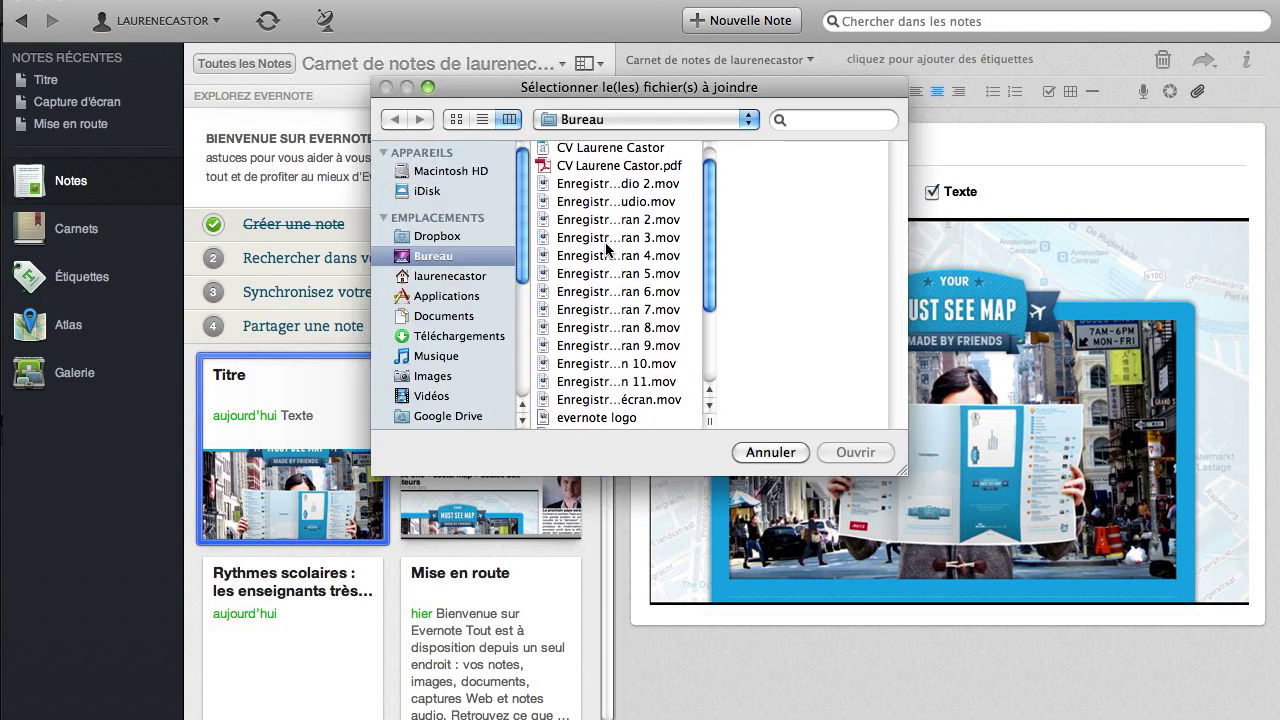
pyautogui.click(592, 417)
pyautogui.click(845, 452)
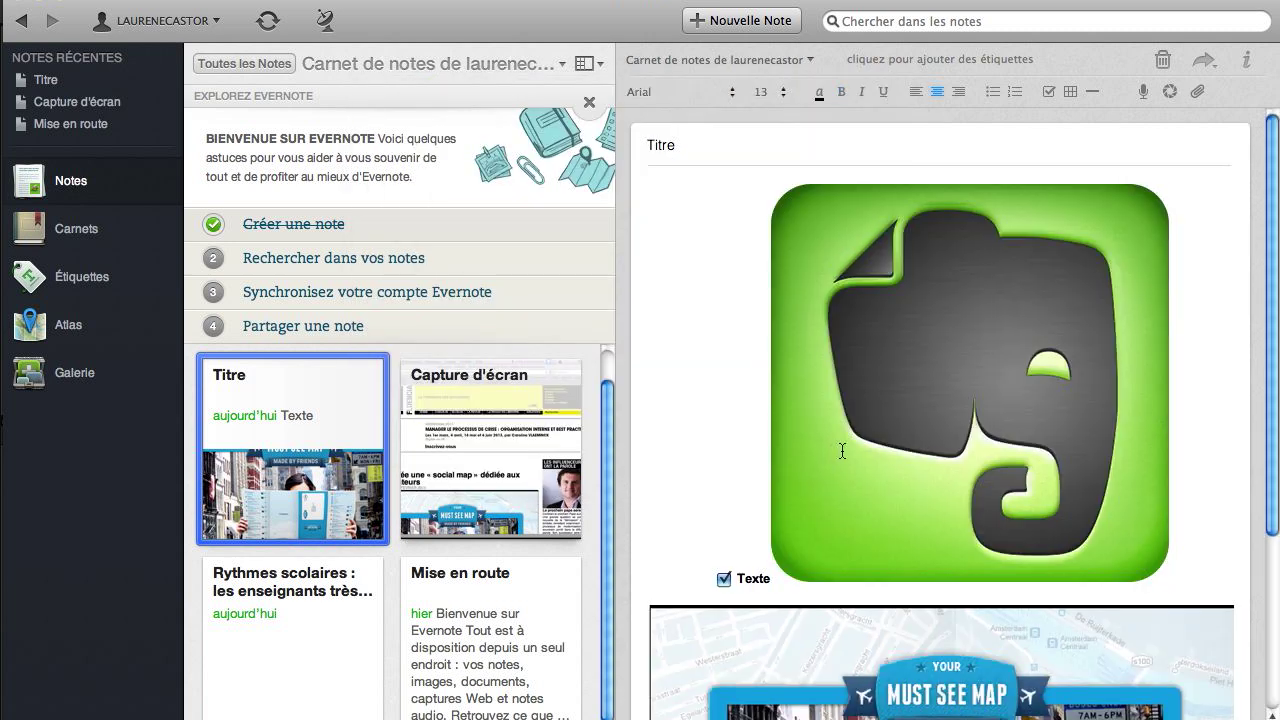
# Add the tag "mot clé" to the "Titre" note and look through its sharing options.
pyautogui.click(884, 63)
pyautogui.write('mot clé')
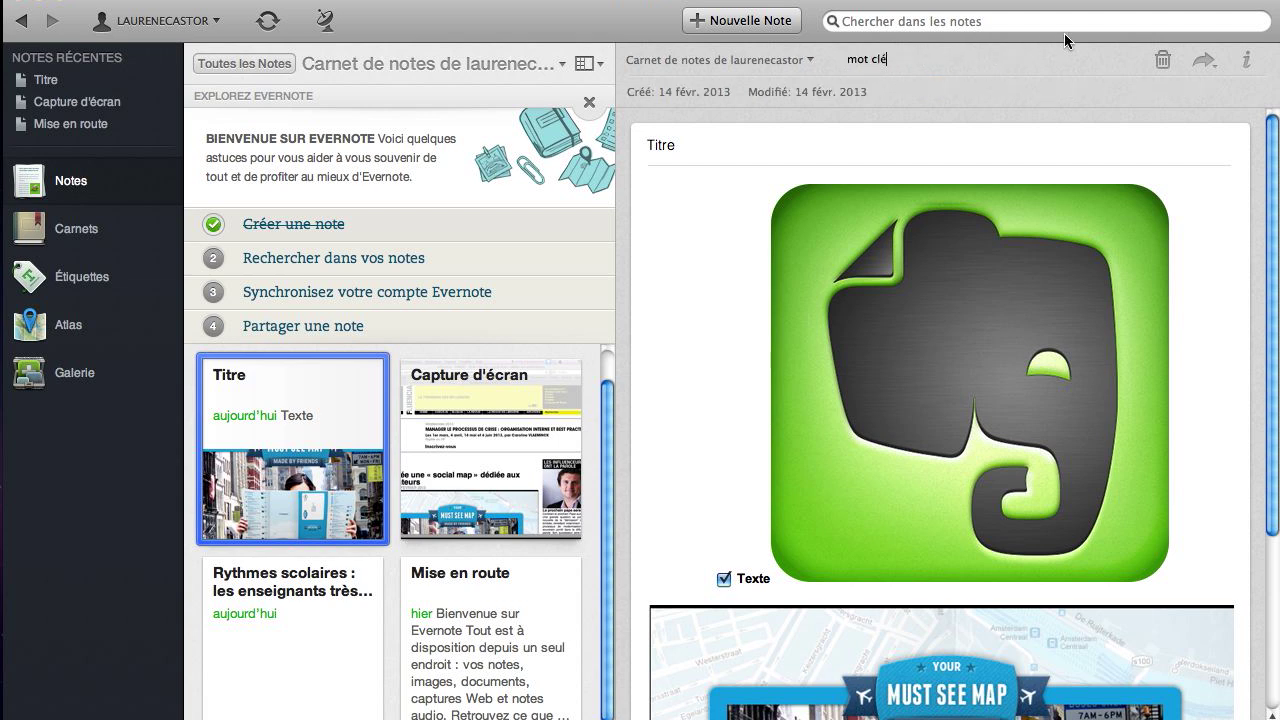
pyautogui.click(1205, 62)
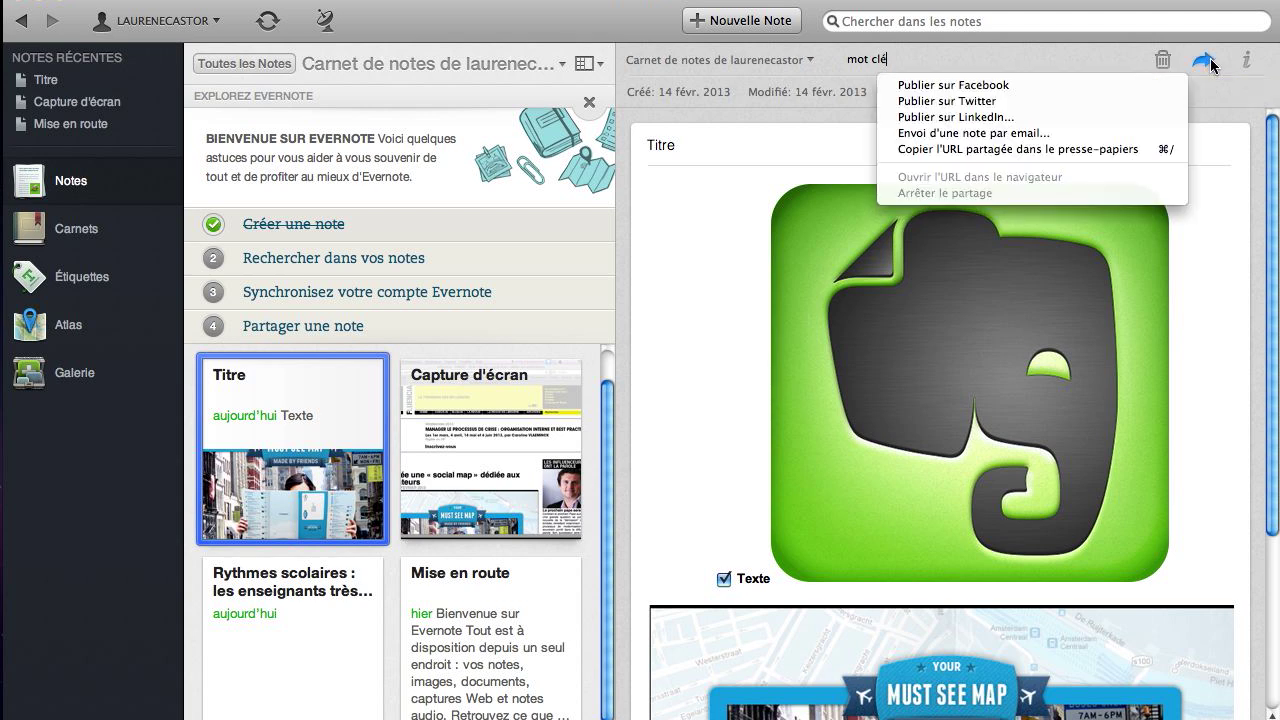
pyautogui.click(1205, 62)
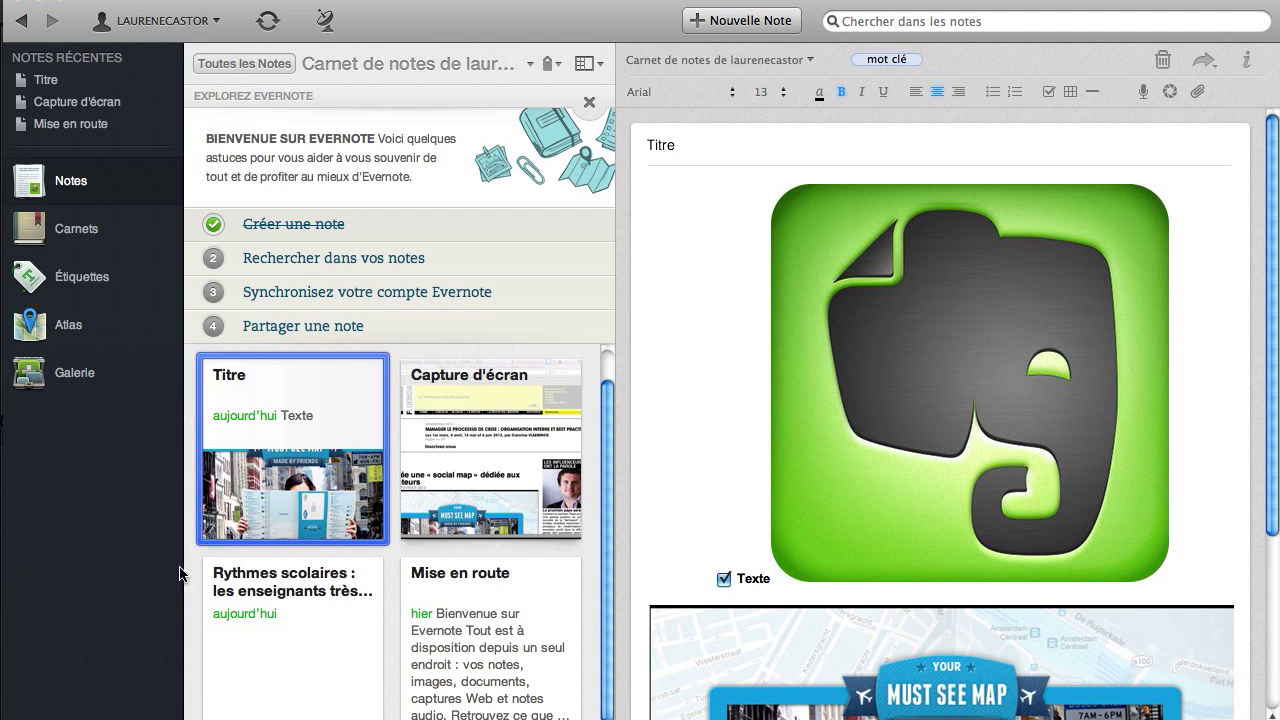
# Open the lemonde.fr source page of the "Rythmes scolaires" note in Safari and copy the article from its headline to the author's signature.
pyautogui.click(293, 598)
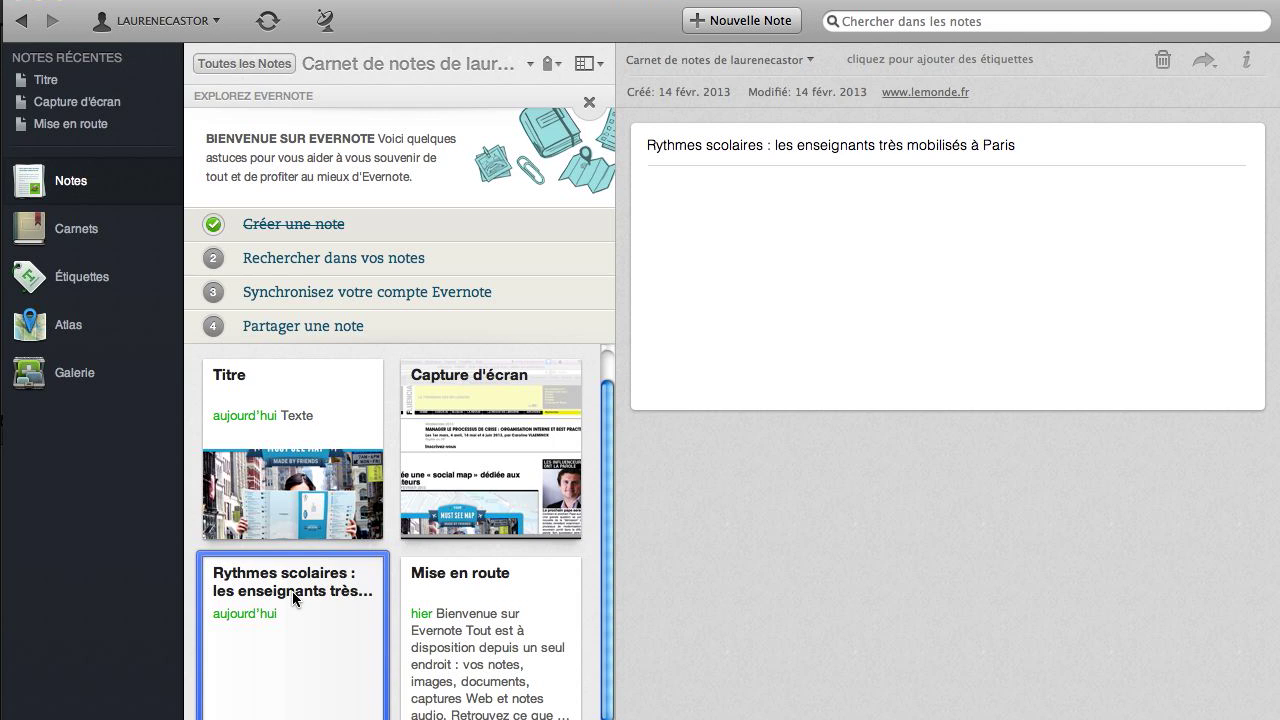
pyautogui.click(938, 94)
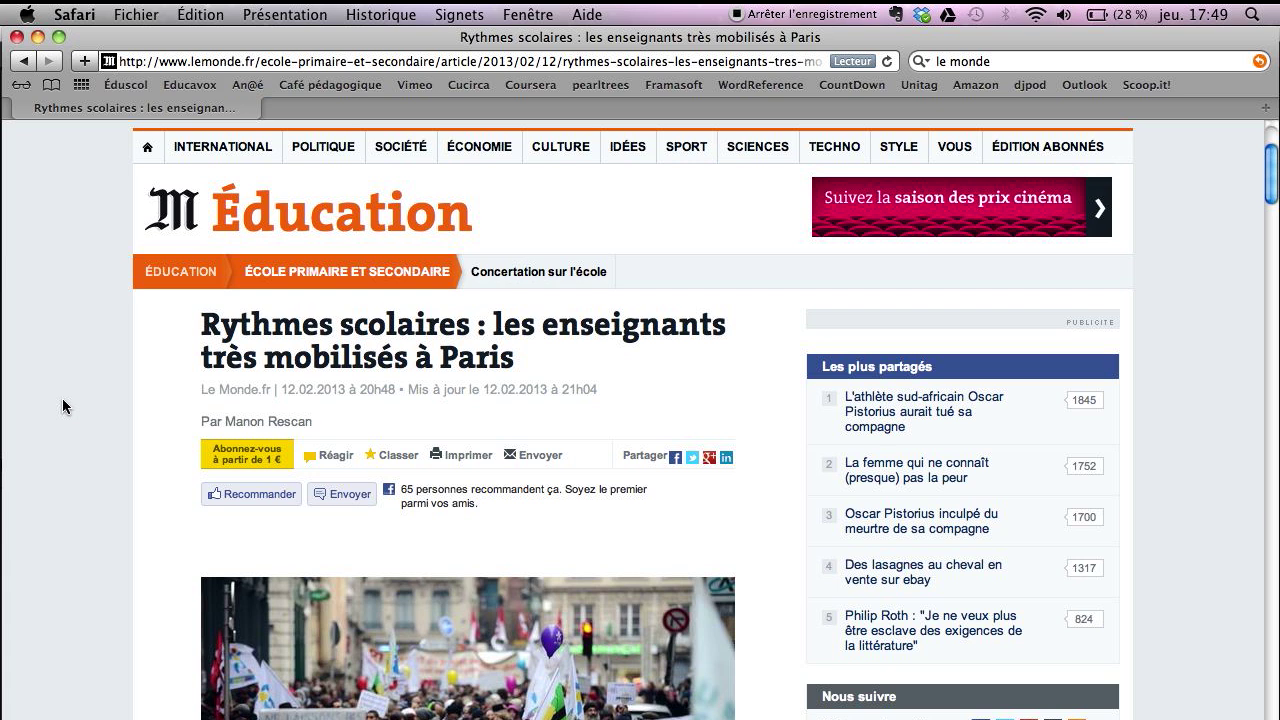
pyautogui.scroll(-2, 62, 405)
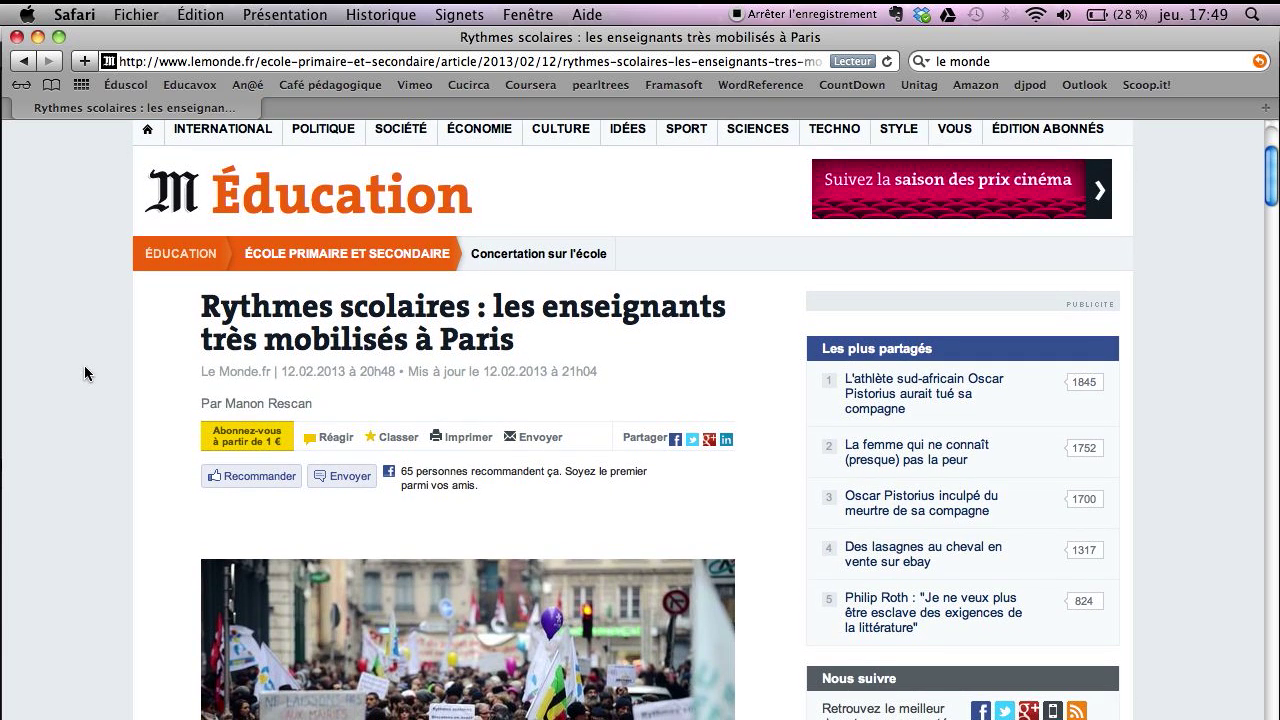
pyautogui.moveTo(271, 309); pyautogui.dragTo(305, 583)
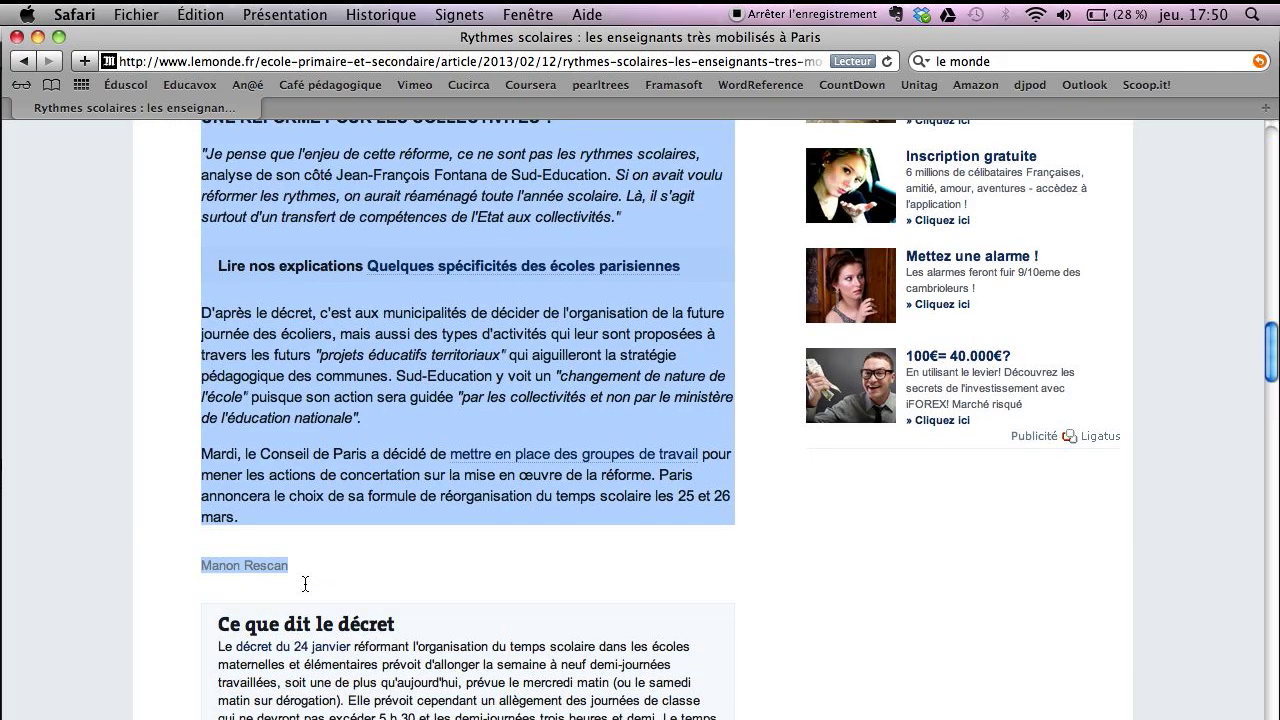
# Create a new Evernote note from the browser page and paste the copied article into its body.
pyautogui.click(896, 14)
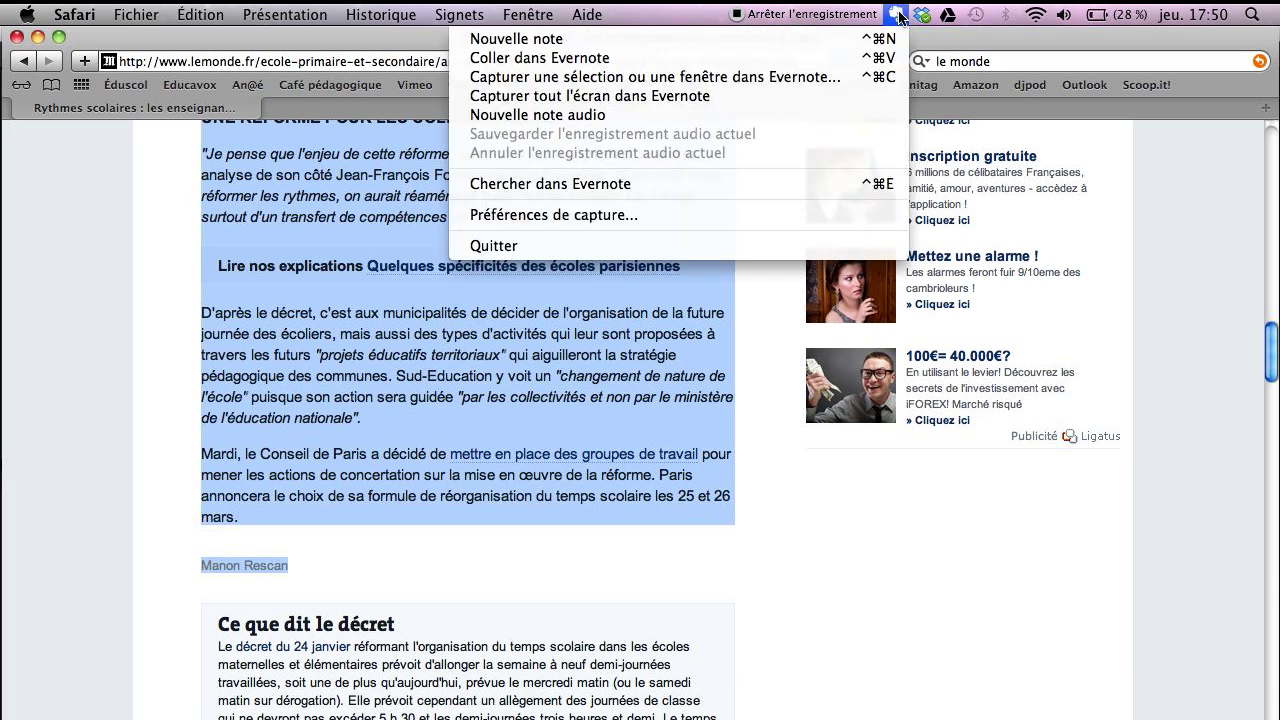
pyautogui.click(772, 40)
pyautogui.click(474, 305)
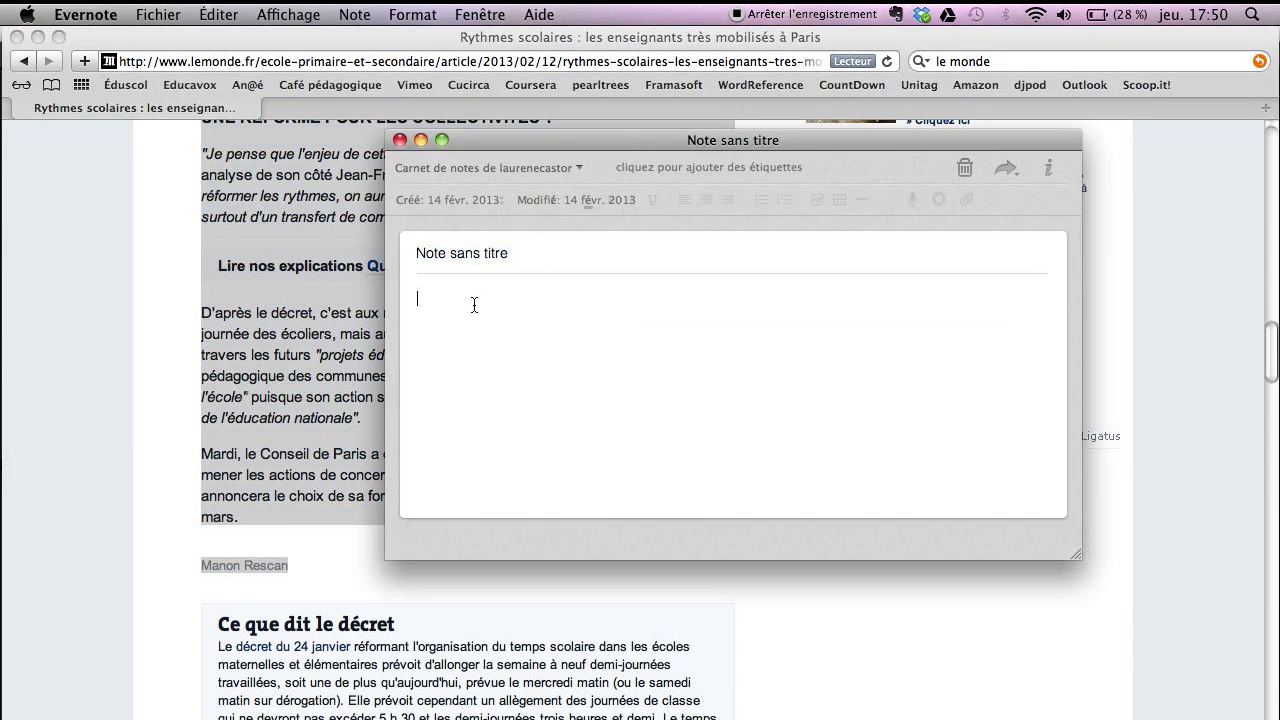
pyautogui.press('super+v')
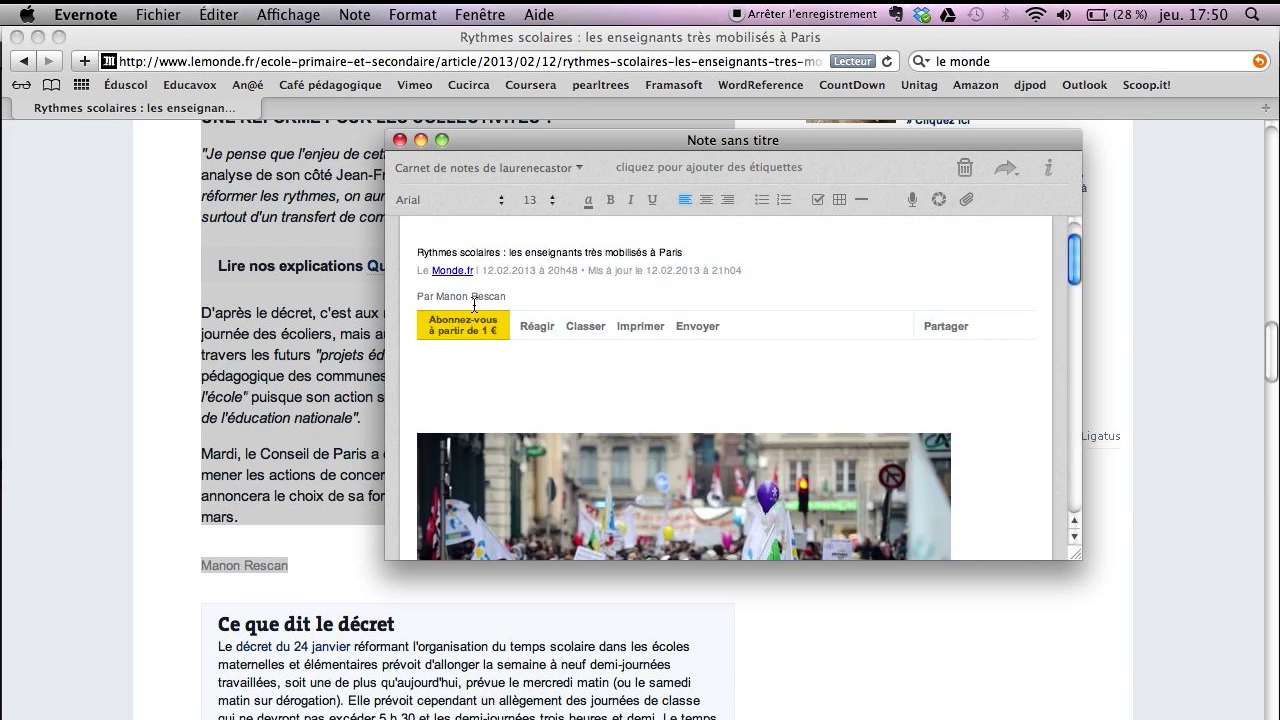
# Replace the new note's default title with "Le Monde education".
pyautogui.scroll(2, 543, 343)
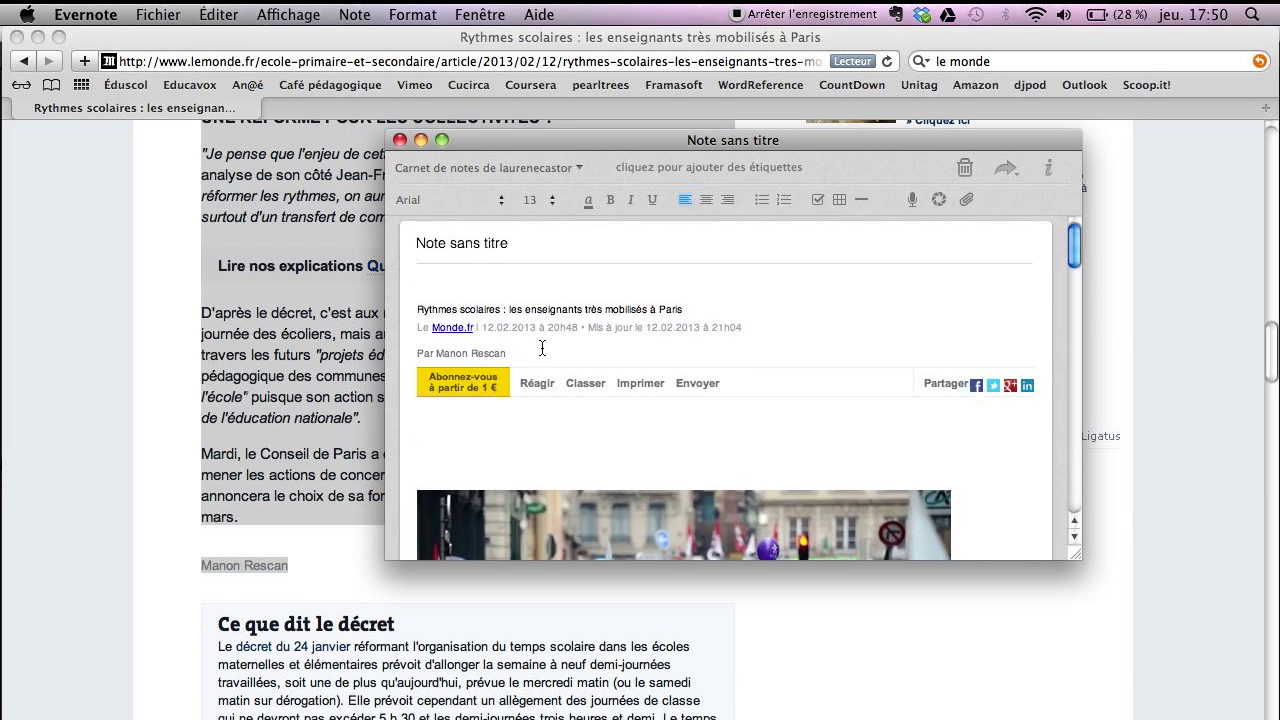
pyautogui.moveTo(513, 253); pyautogui.dragTo(379, 247)
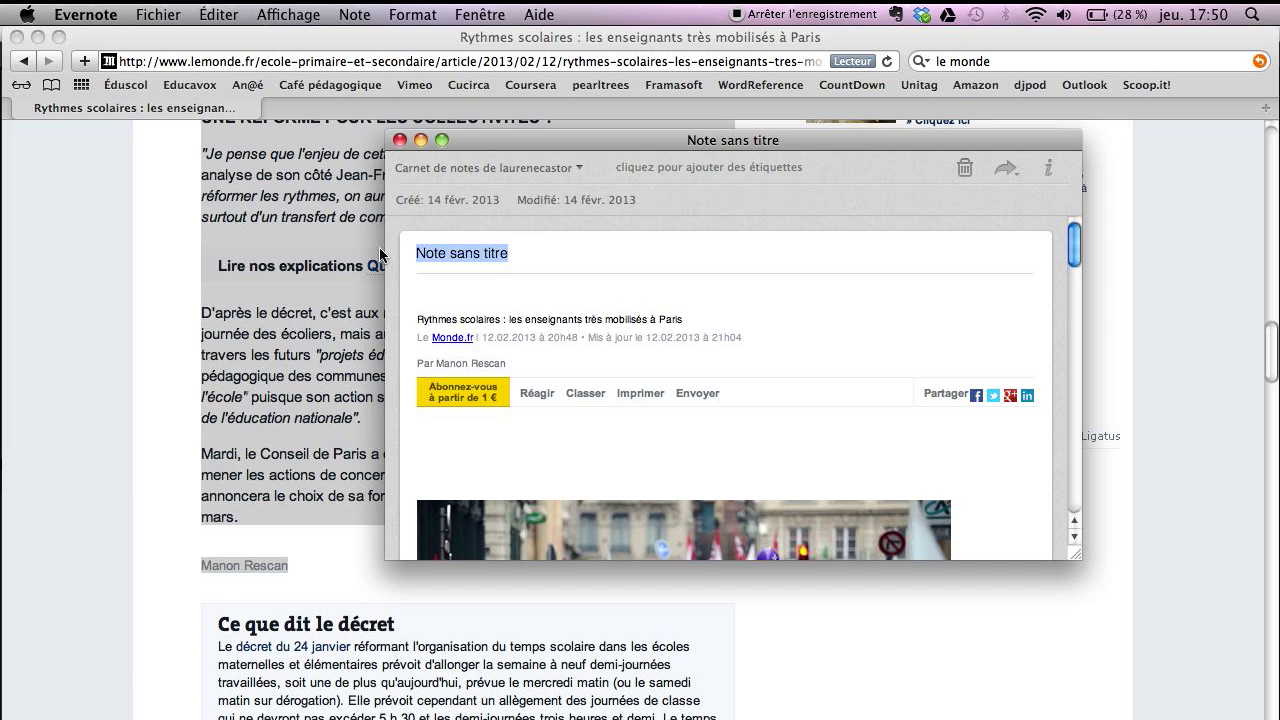
pyautogui.write('Le Monde education')
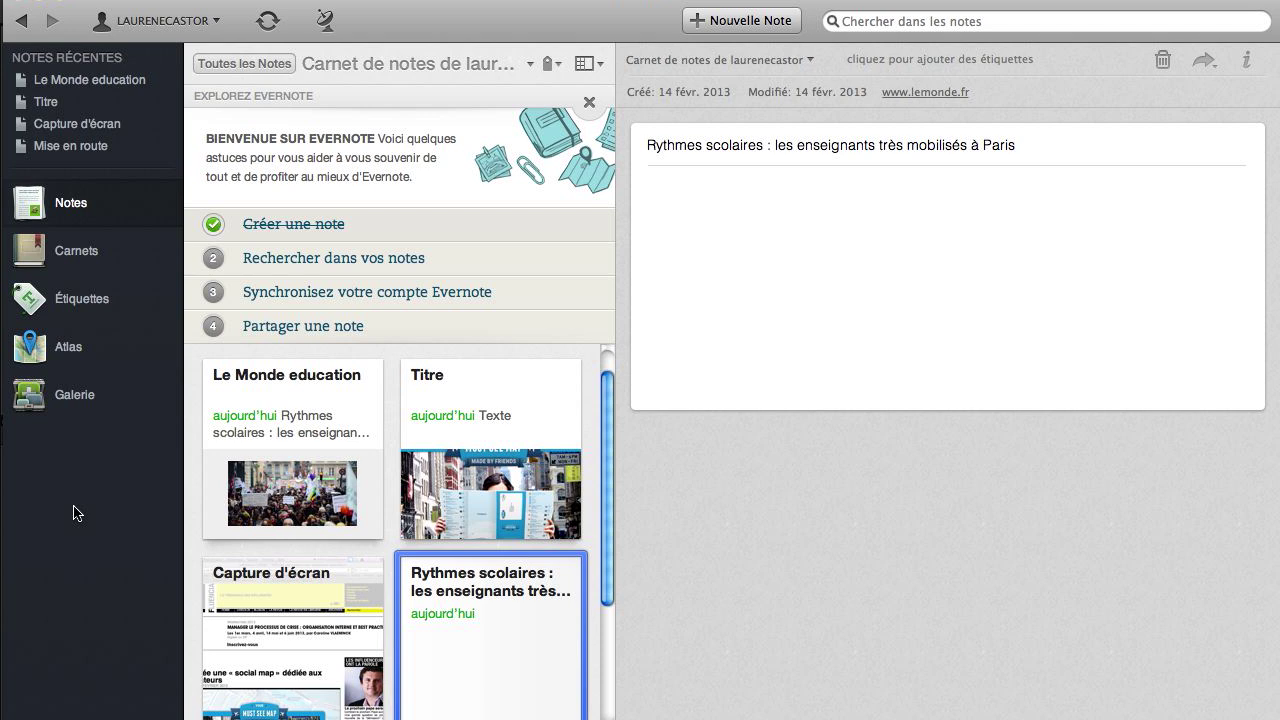
# Open the "Le Monde education" note in the main Evernote window and look through the pasted article.
pyautogui.click(287, 378)
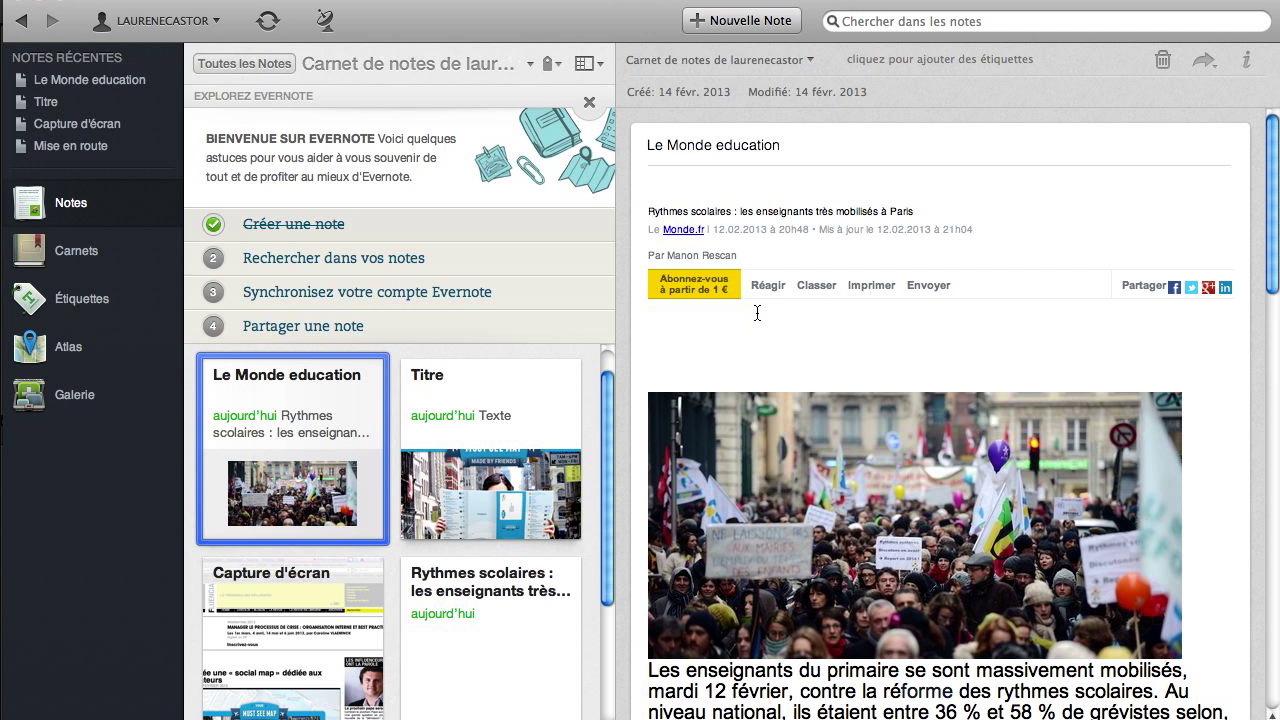
pyautogui.scroll(-1, 851, 310)
pyautogui.scroll(-10, 851, 310)
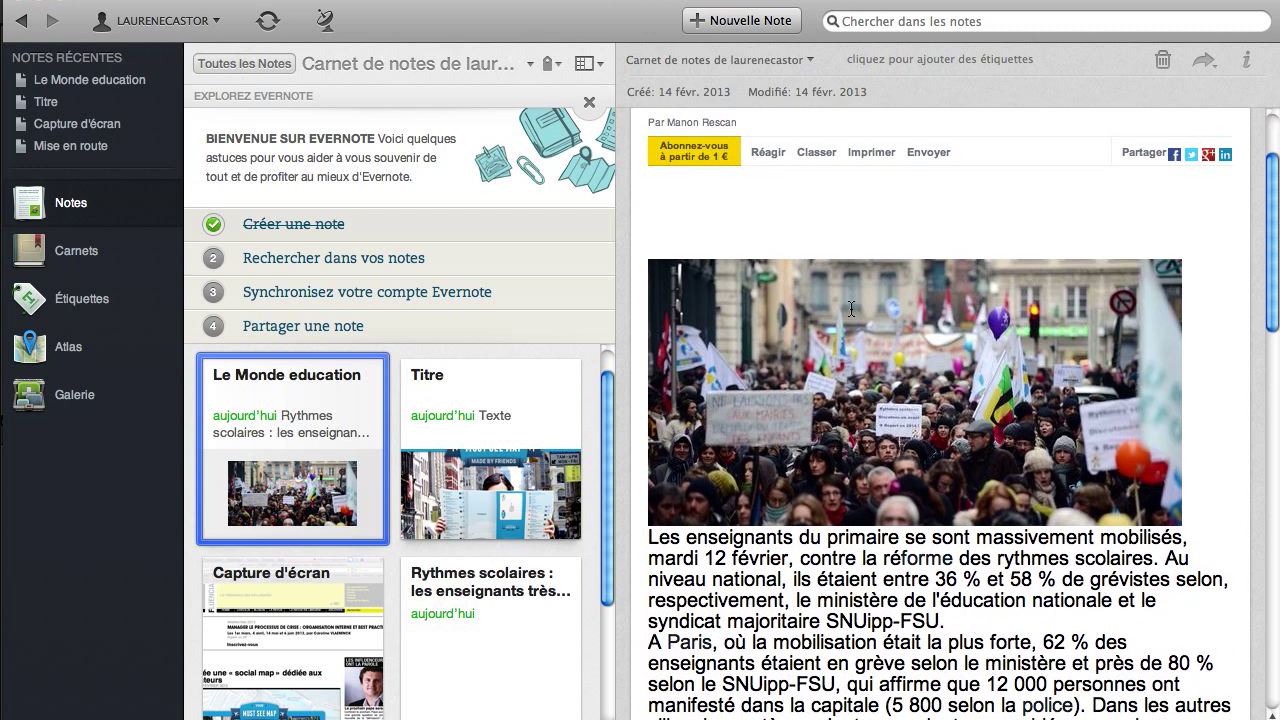